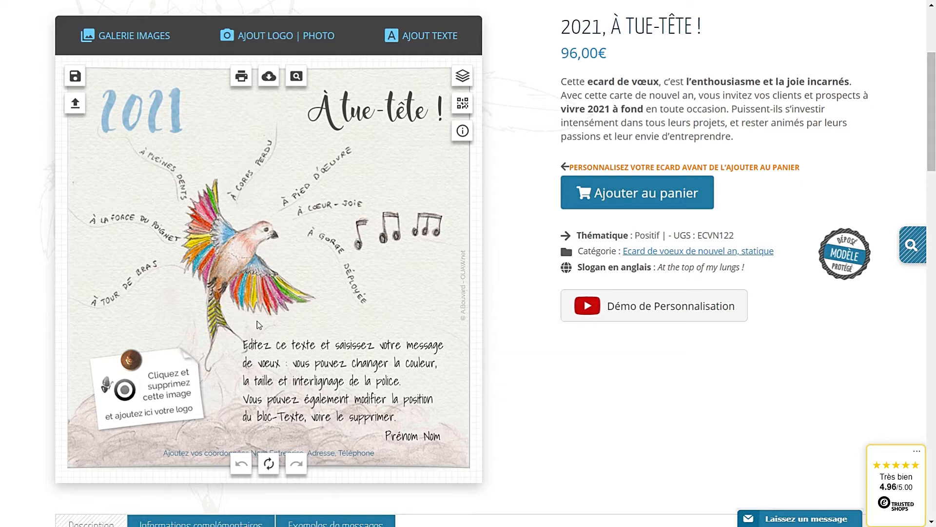
Delete the placeholder logo image from the note paper in the card's lower-left corner
left_click(303, 362)
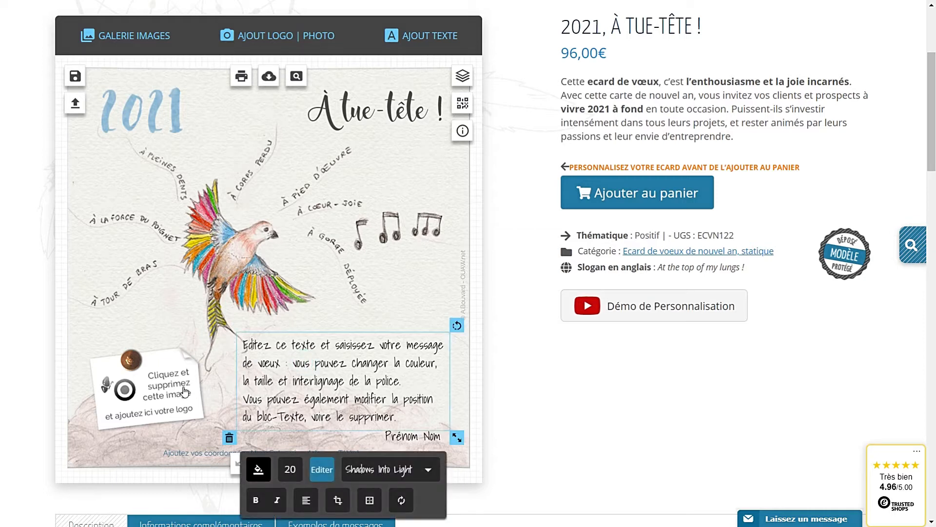
left_click(158, 395)
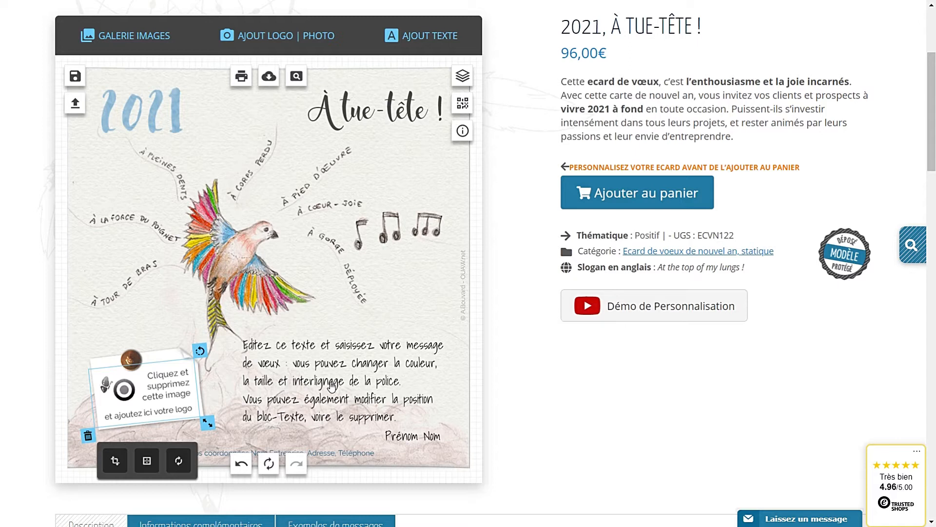
left_click(396, 301)
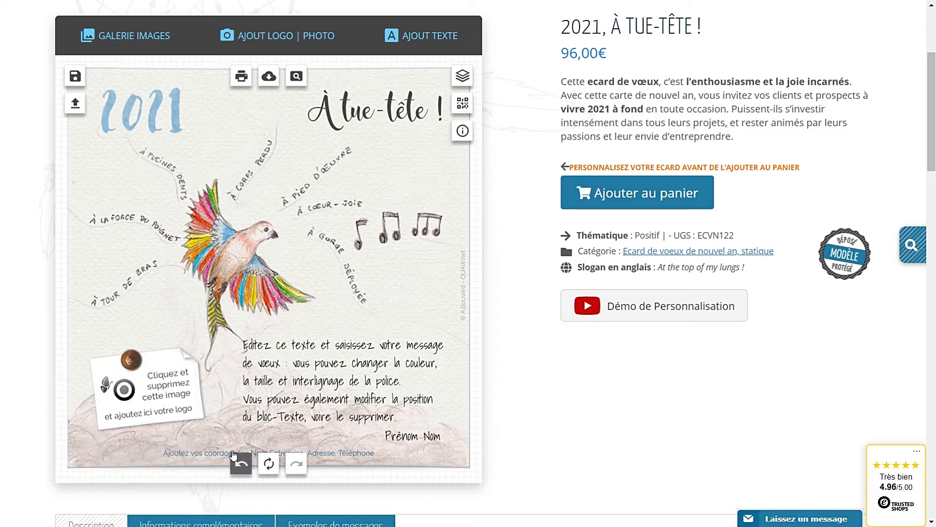
left_click(138, 400)
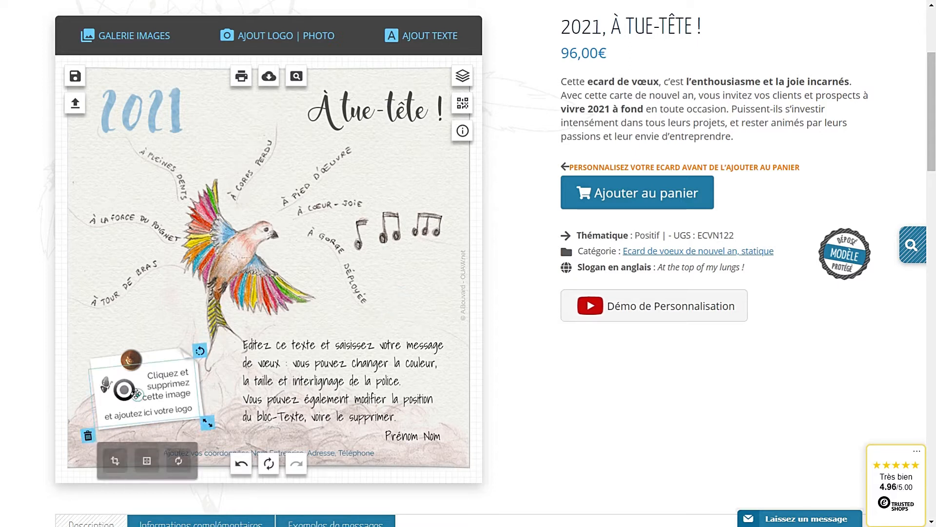
left_click(87, 436)
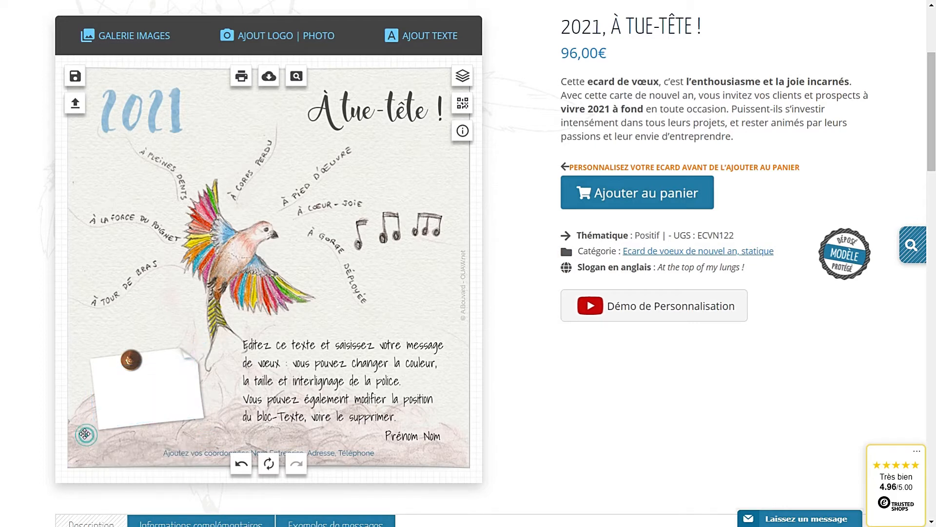
Upload print-et-web.jpg and drag the Print & Web logo onto the lower-left note
left_click(265, 43)
left_click(459, 114)
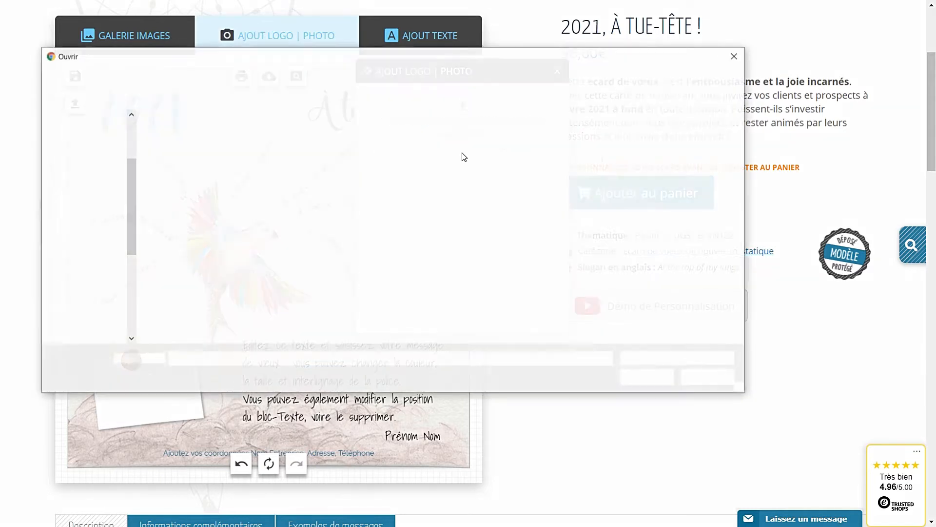
left_click(320, 250)
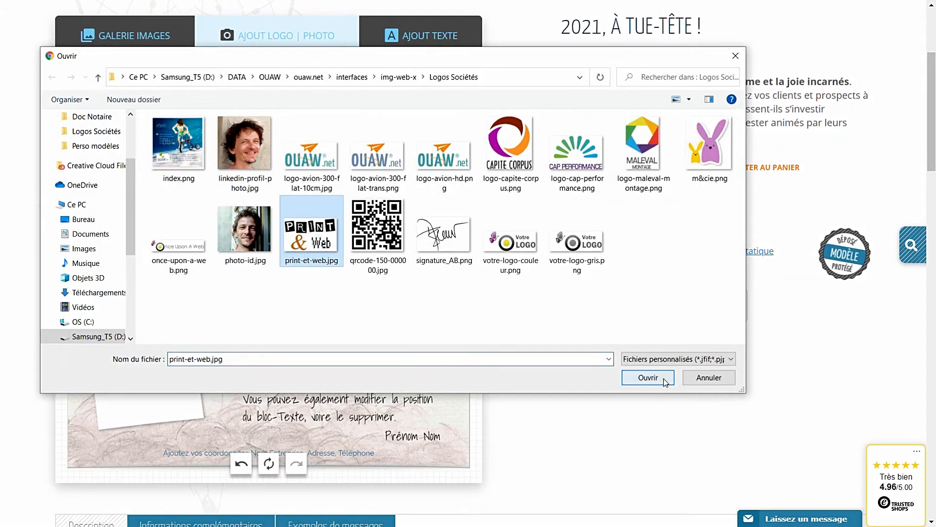
left_click(648, 378)
left_click(260, 277)
left_click_drag(259, 277, 152, 386)
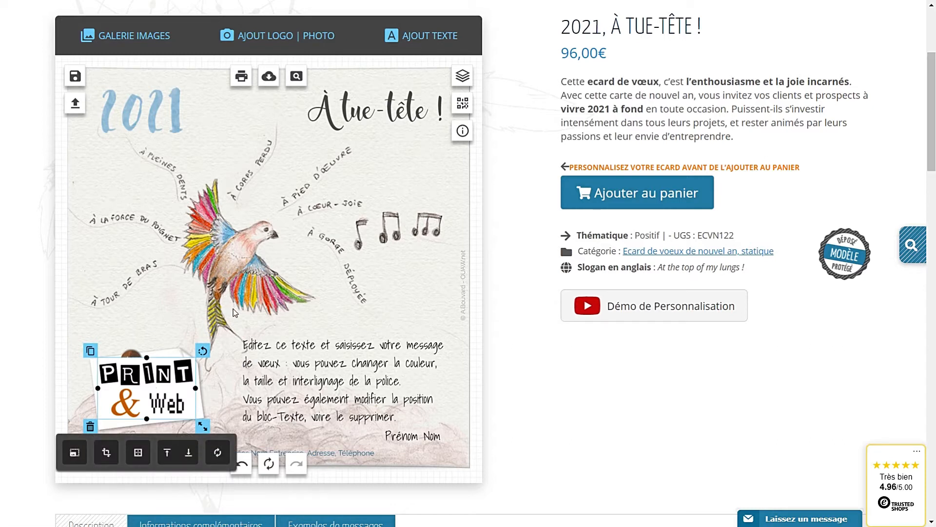
Send the Print & Web logo behind the pin, tilt it slightly counter-clockwise and shrink it
scroll(216, 352, "down", 3)
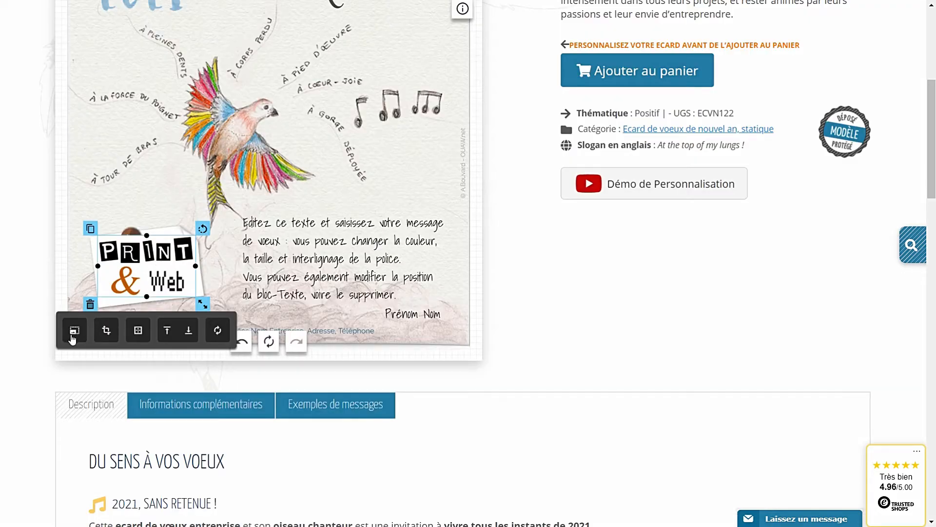
left_click(187, 332)
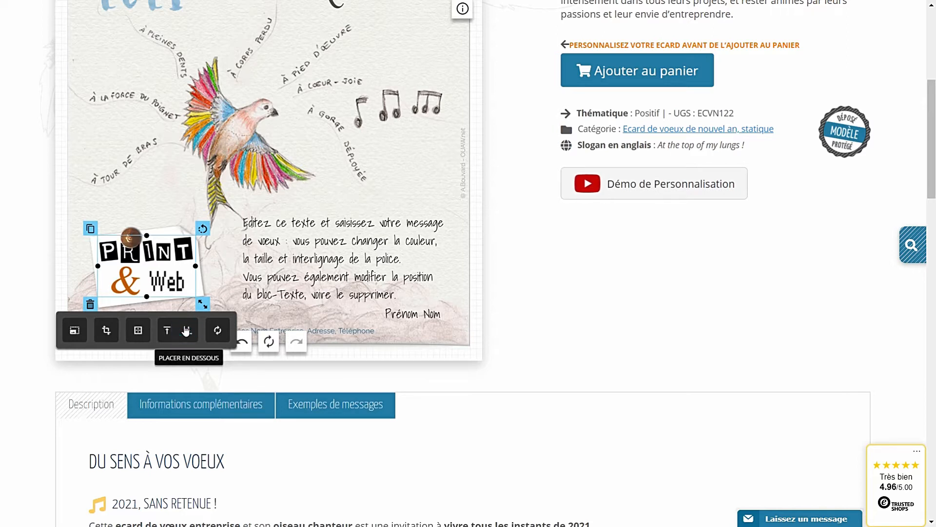
mouse_move(157, 287)
left_mouse_down()
mouse_move(161, 246)
mouse_move(155, 279)
mouse_move(164, 272)
left_mouse_up()
left_click_drag(201, 223, 188, 222)
mouse_move(203, 296)
left_mouse_down()
mouse_move(179, 293)
mouse_move(204, 295)
left_mouse_up()
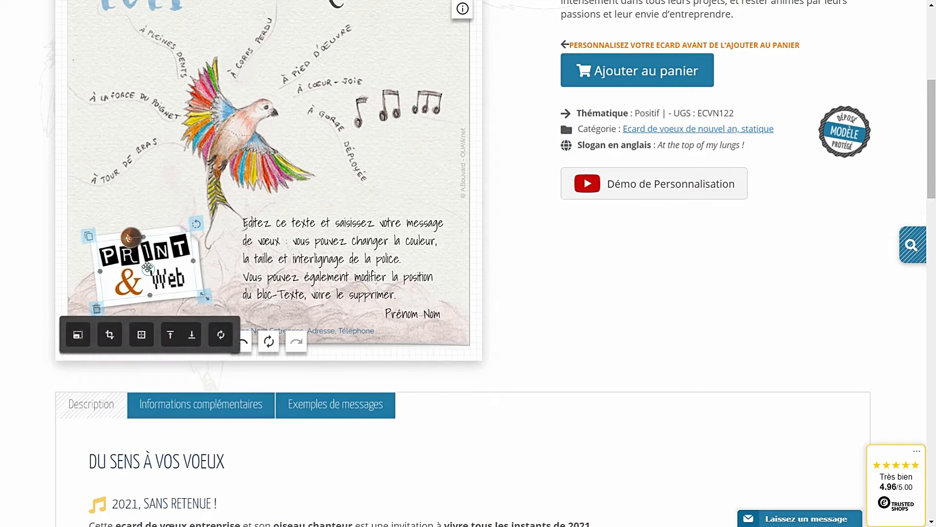
left_click(217, 225)
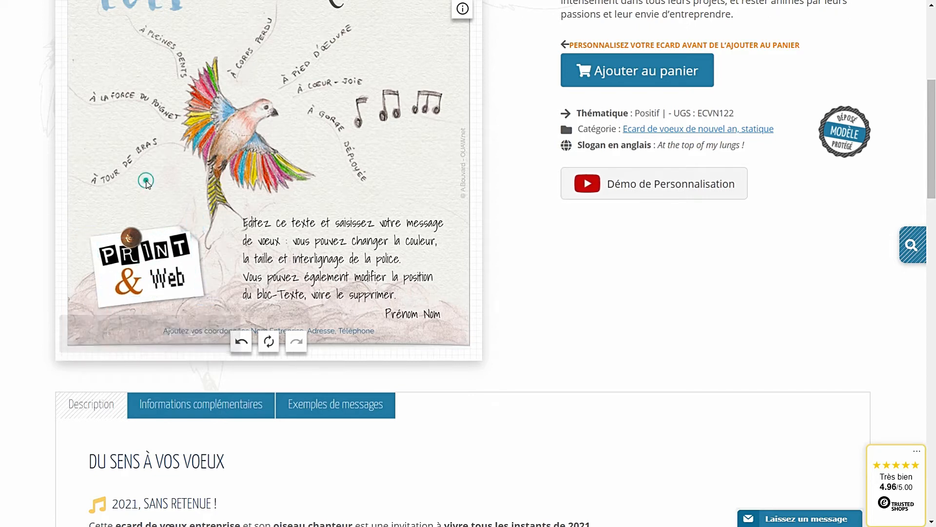
Delete the Print & Web logo from the card
left_click(158, 291)
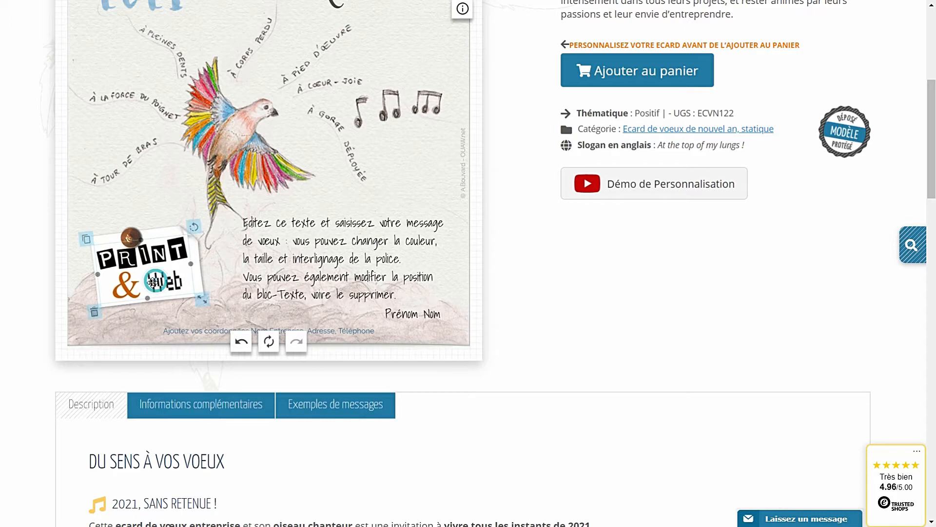
left_click(94, 312)
scroll(241, 252, "up", 3)
Upload logo-capite-corpus.png and move the Capite Corpus logo toward the lower-left note
left_click(265, 29)
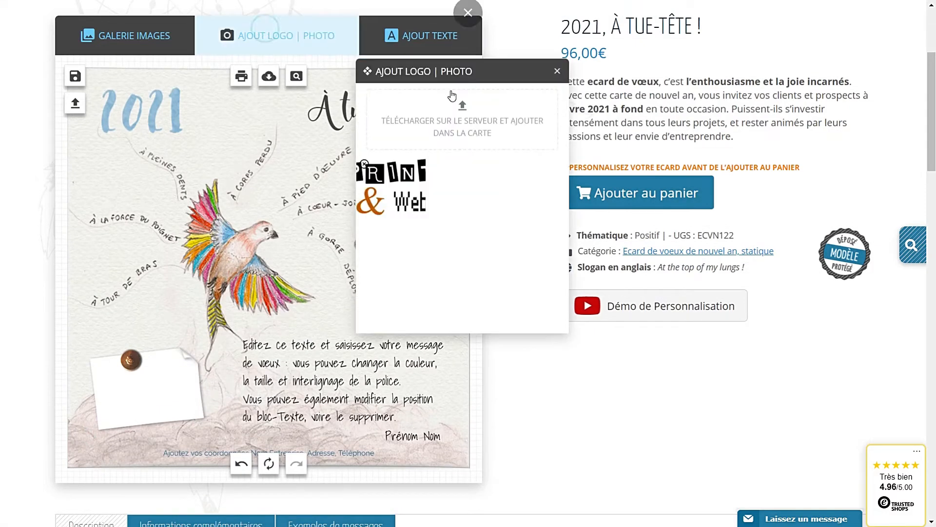
left_click(452, 122)
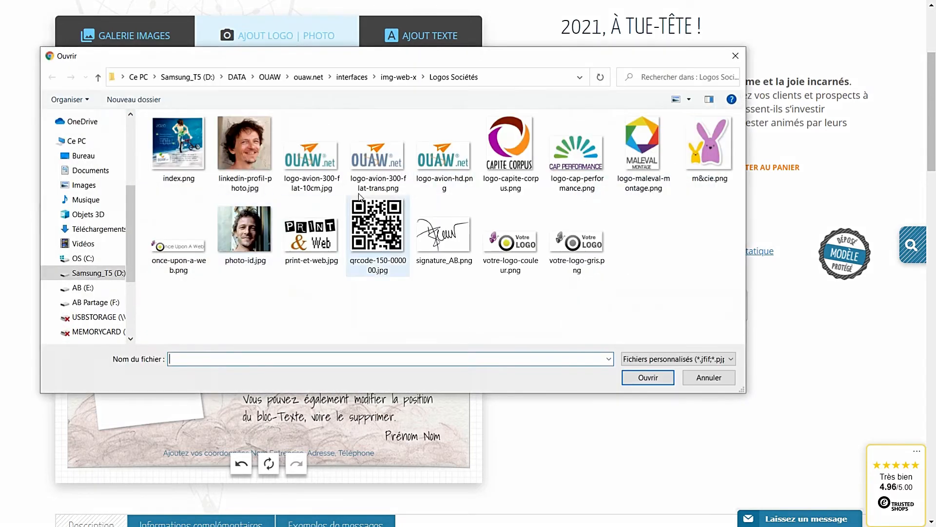
left_click(516, 143)
left_click(654, 385)
left_click_drag(255, 293, 331, 342)
Rotate the white note paper about 90° counter-clockwise under the pin and make it smaller
left_click(180, 377)
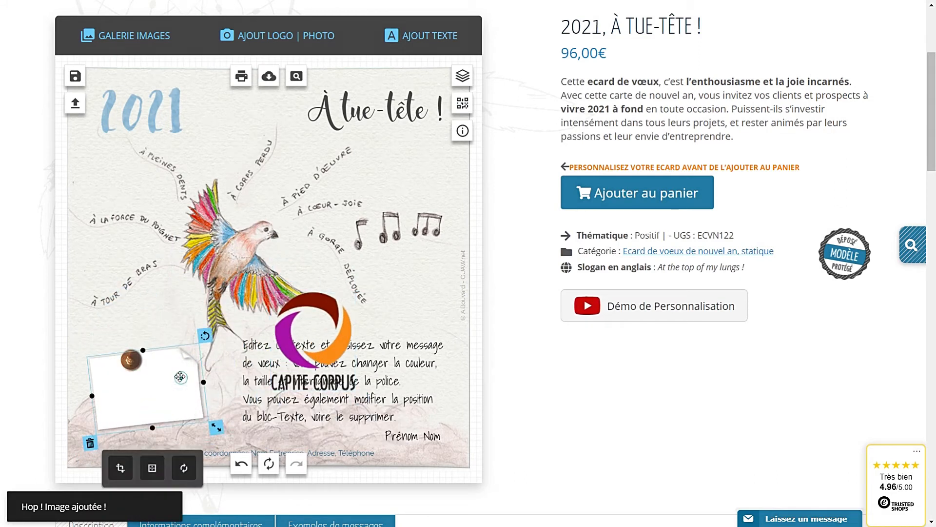
left_click_drag(205, 335, 85, 329)
left_click_drag(164, 392, 127, 334)
left_click(137, 410)
left_click_drag(150, 433, 149, 425)
left_click_drag(182, 372, 189, 368)
Fit the Capite Corpus logo onto the note, tilted and shrunk about 20%, then delete the note paper
left_click_drag(329, 351, 157, 387)
mouse_move(191, 314)
left_mouse_down()
mouse_move(167, 314)
mouse_move(179, 312)
left_mouse_up()
left_click_drag(205, 419, 196, 415)
left_click_drag(145, 365, 141, 365)
left_click_drag(170, 323, 172, 323)
left_click(172, 297)
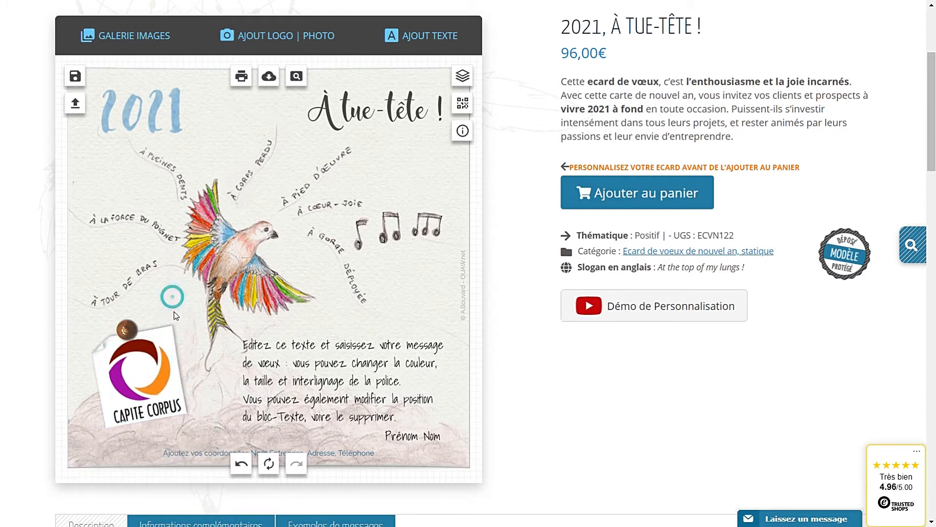
left_click(174, 339)
key("Delete")
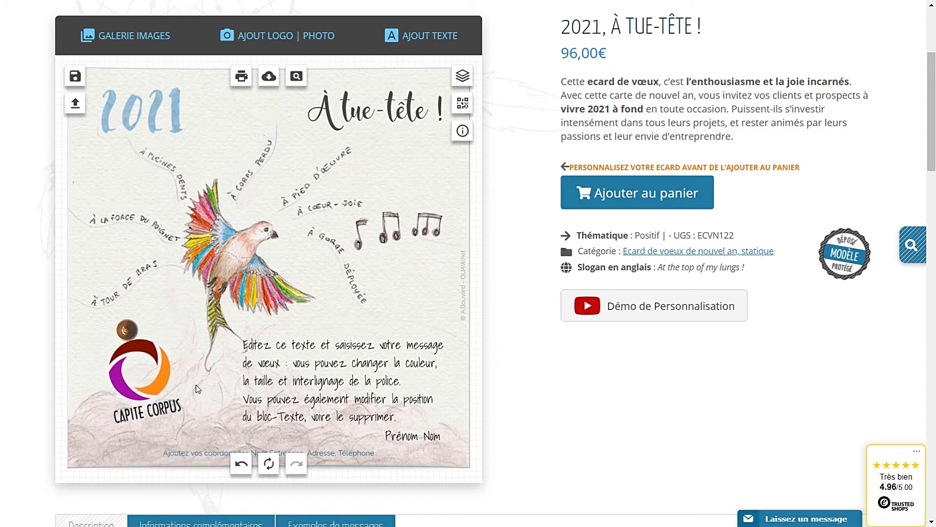
Add a white square Post-it sticker behind the logo in the lower left, slightly tilted and resized
left_click(128, 45)
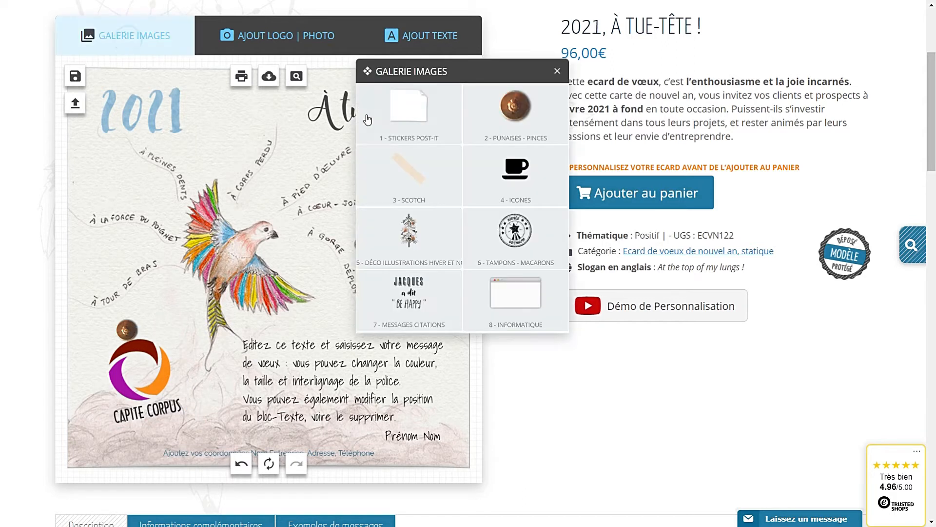
left_click(402, 112)
mouse_move(514, 215)
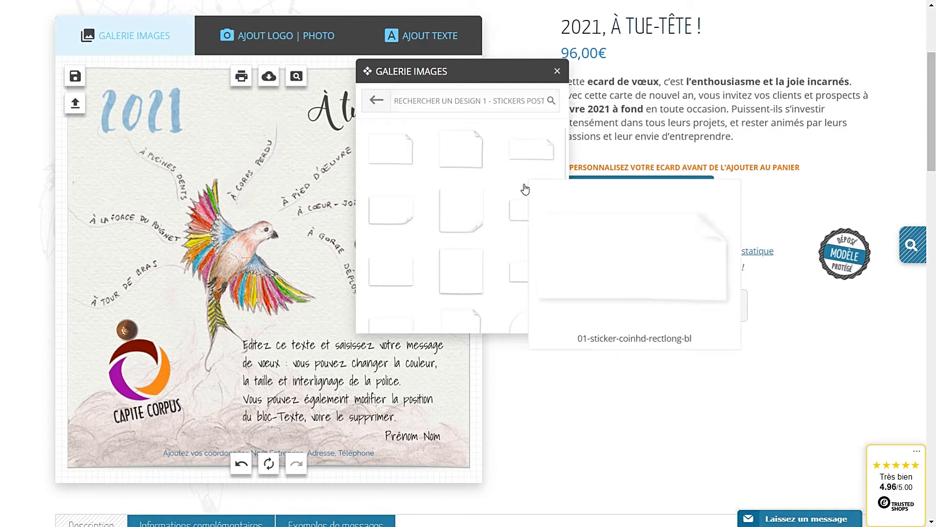
left_click(461, 269)
left_click_drag(276, 288, 169, 373)
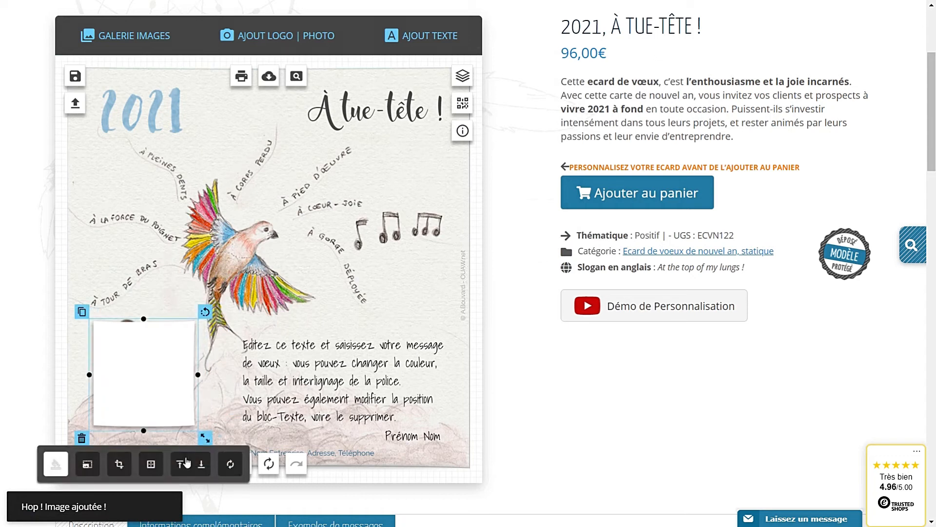
left_click(187, 463)
left_click_drag(205, 311, 194, 303)
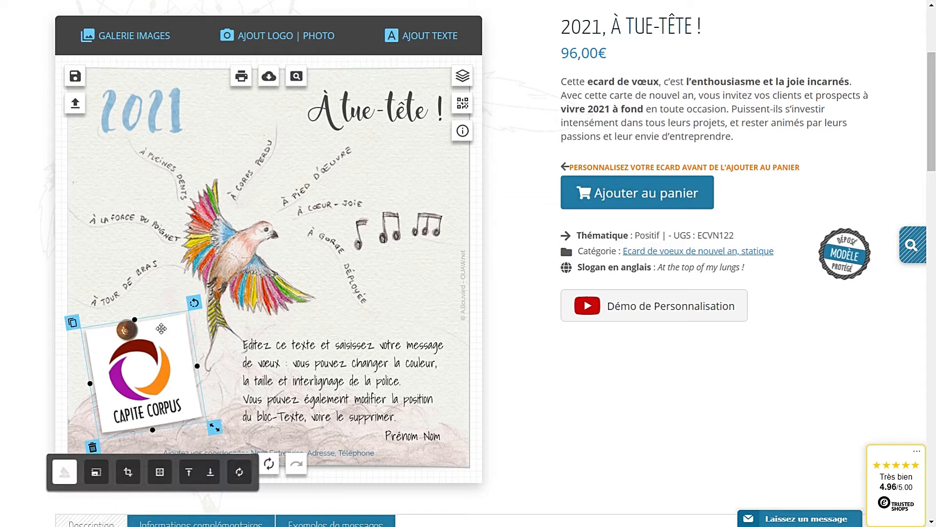
left_click_drag(134, 319, 136, 323)
left_click_drag(197, 371, 185, 369)
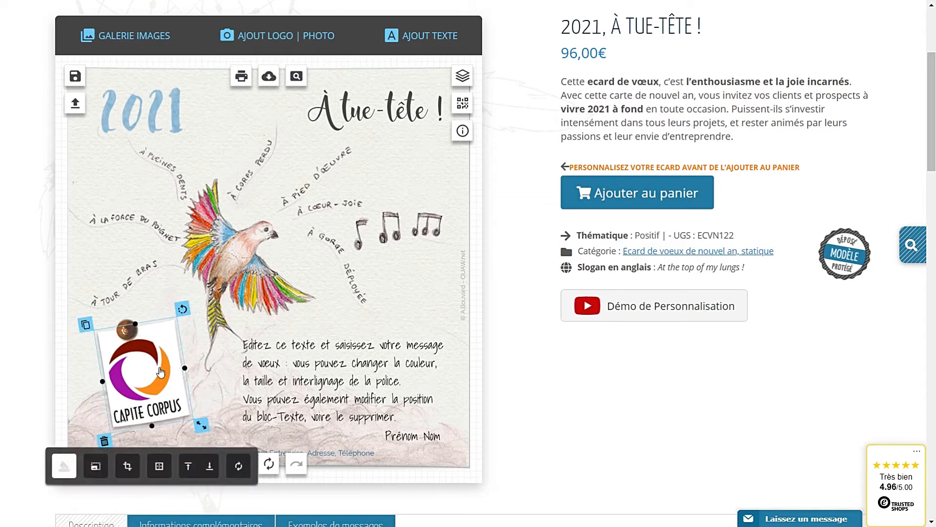
left_click(161, 304)
Delete the white sticker and return the Capite Corpus logo, upright, to the lower-left corner
left_click(148, 387)
left_click_drag(147, 387, 336, 358)
left_click(149, 390)
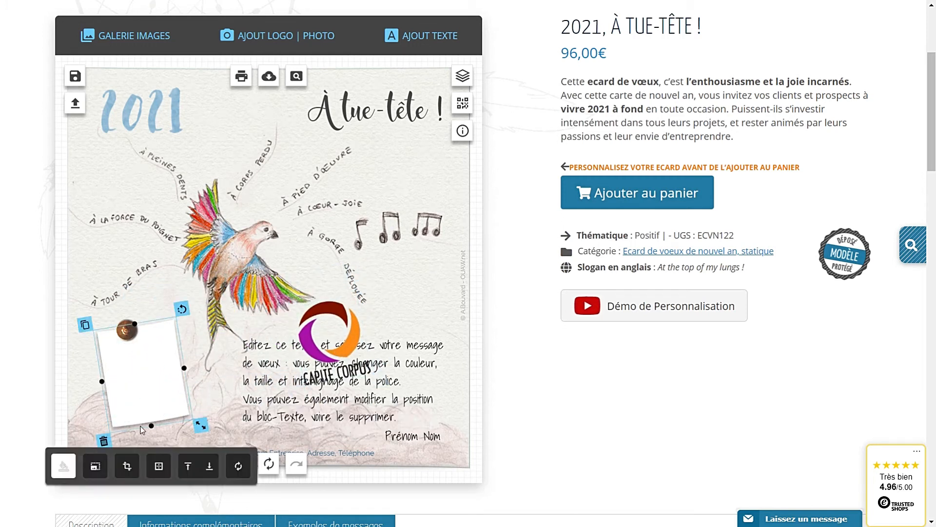
left_click(104, 441)
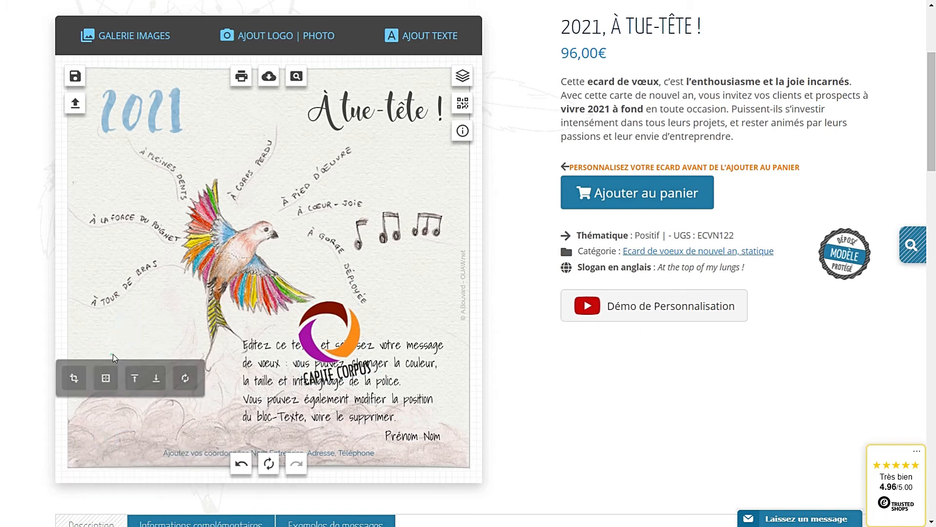
left_click_drag(341, 341, 148, 379)
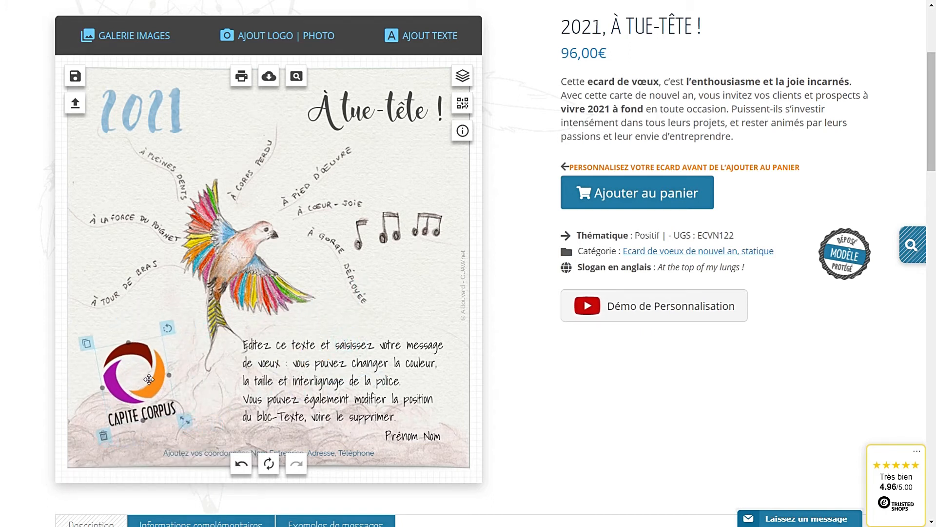
left_click_drag(167, 328, 175, 330)
left_click(325, 322)
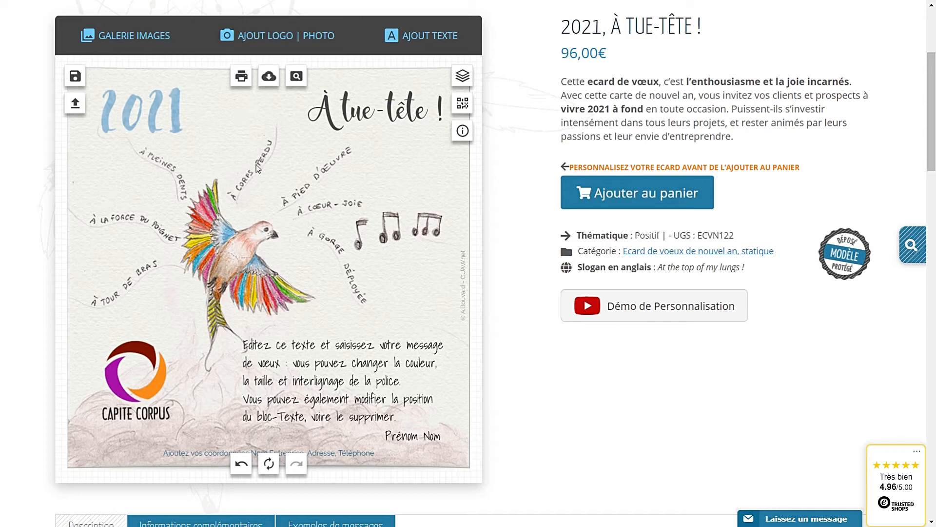
Upload logo-avion-300-flat-10cm.jpg and bring up advanced editing for the placed OUAW.net logo
left_click(278, 39)
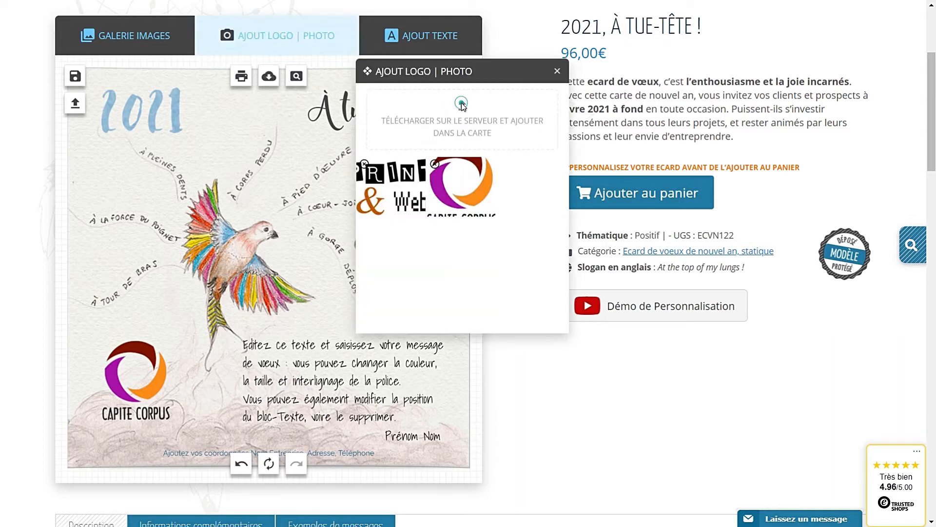
left_click(424, 148)
left_click(305, 152)
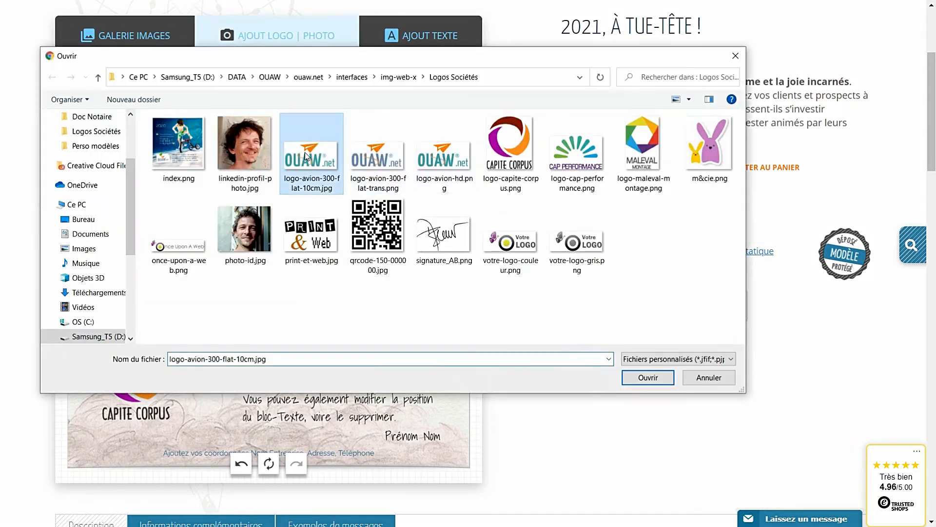
left_click(650, 381)
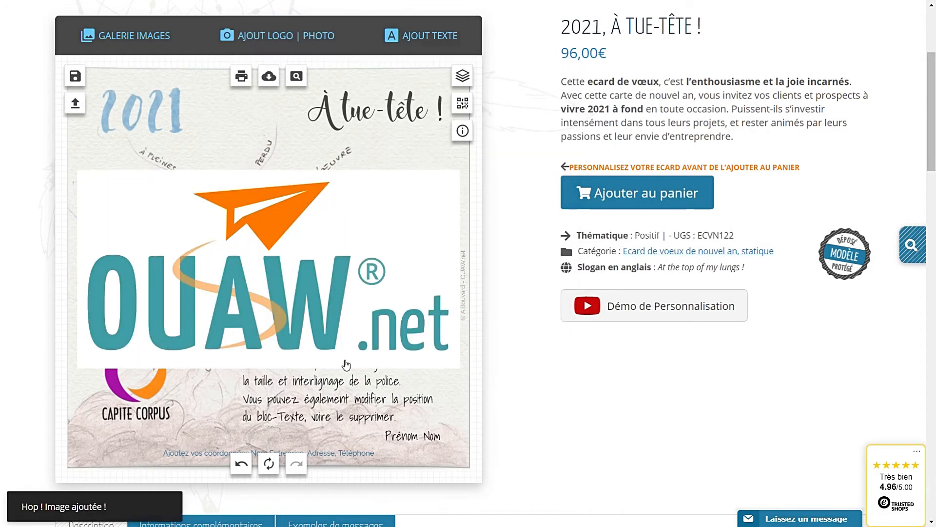
left_click(265, 309)
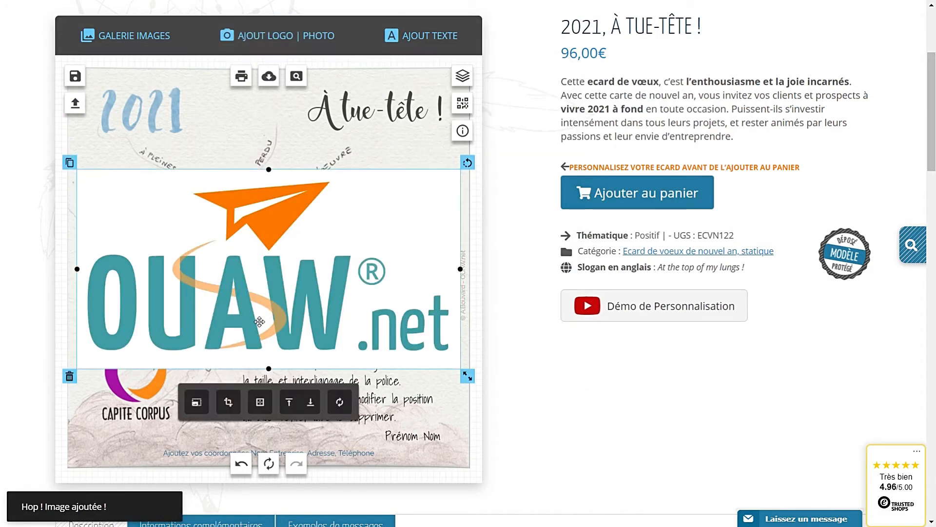
left_click(196, 402)
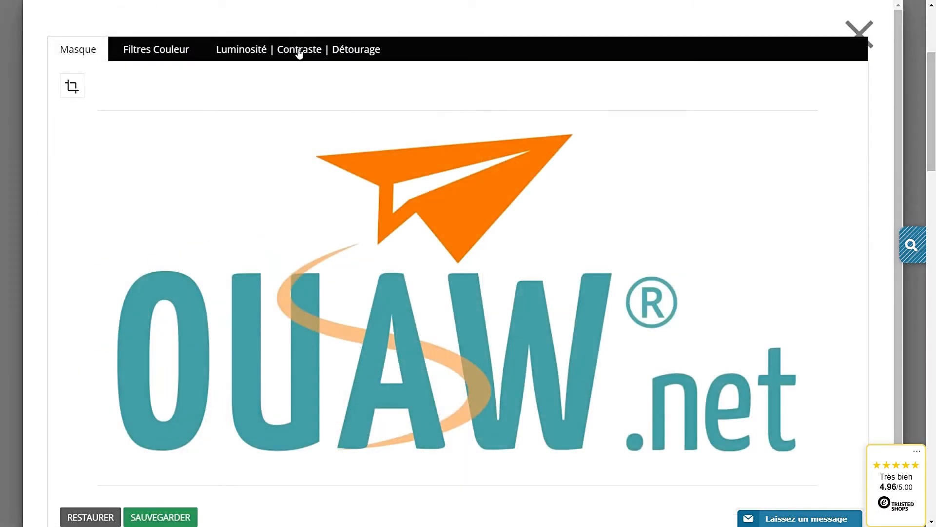
Enable Détourage with slightly raised transparency, save, then shrink the logo onto the CAPITE CORPUS logo
left_click(299, 52)
left_click(270, 80)
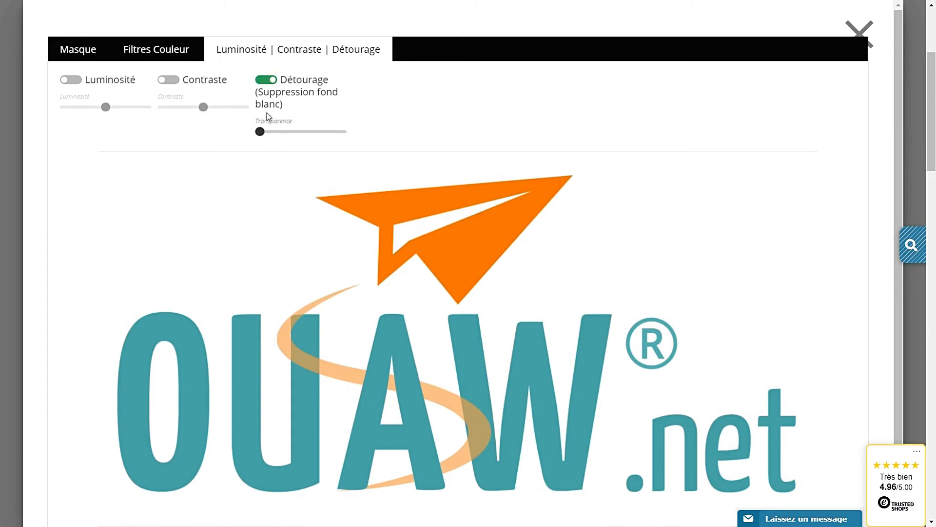
mouse_move(260, 132)
left_mouse_down()
mouse_move(303, 133)
mouse_move(270, 137)
left_mouse_up()
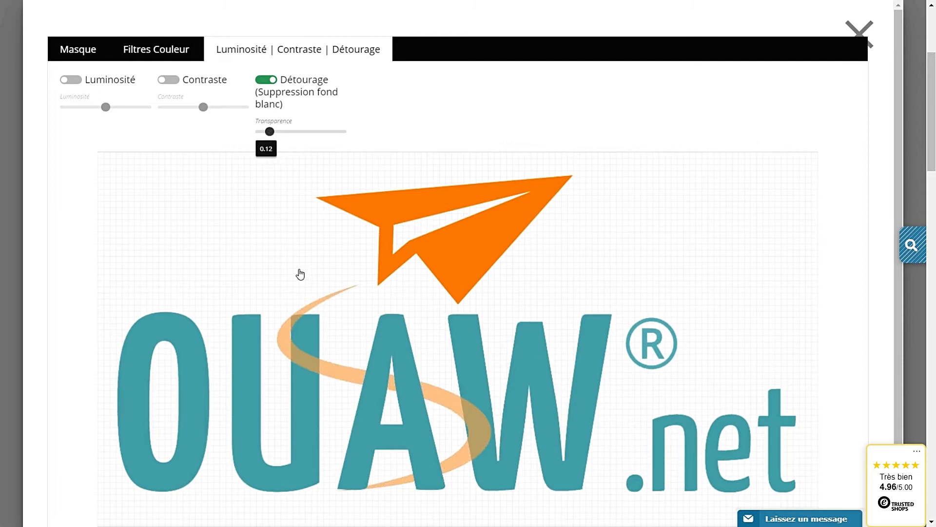
scroll(303, 271, "down", 2)
left_click(161, 474)
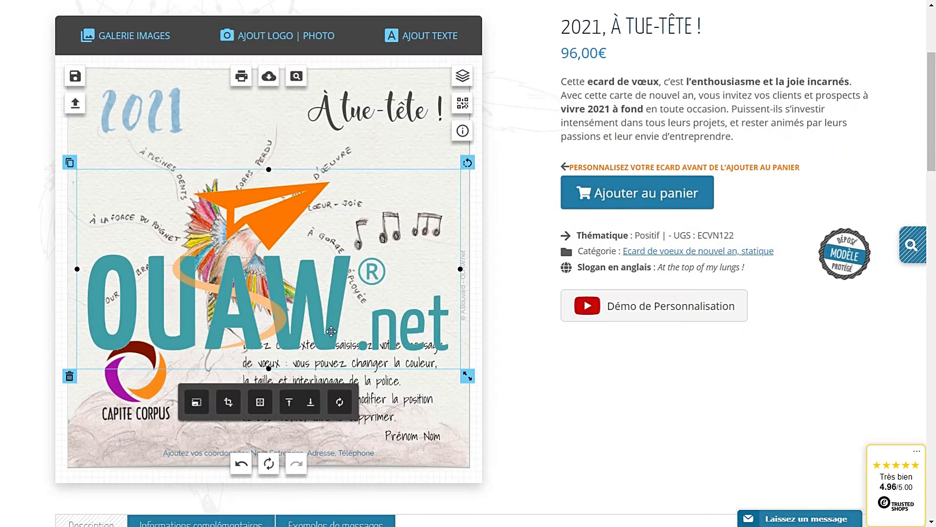
left_click_drag(467, 376, 352, 316)
left_click_drag(237, 285, 256, 308)
Delete the OUAW.net logo and rewrite the message as 'Je vous souhaite une belle année 2021 / pleine de projets et de satisfactions'
left_click(212, 359)
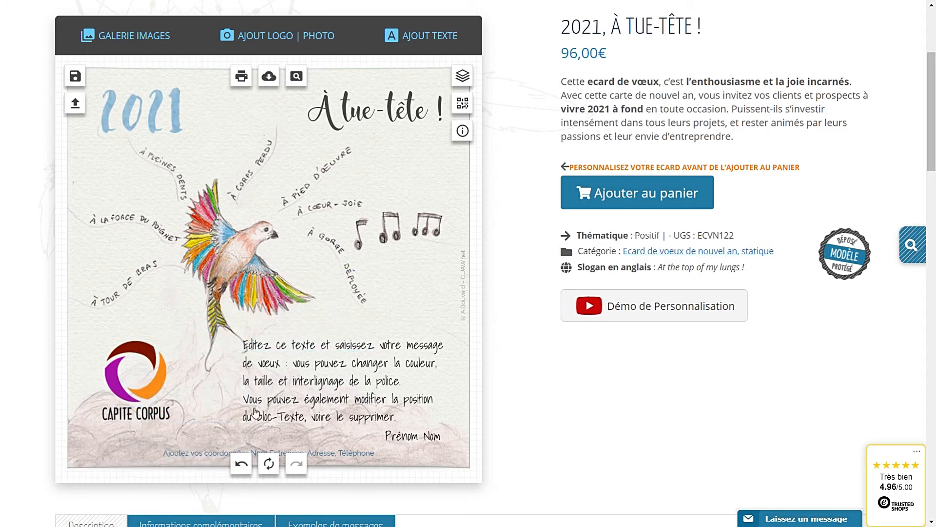
left_click(320, 387)
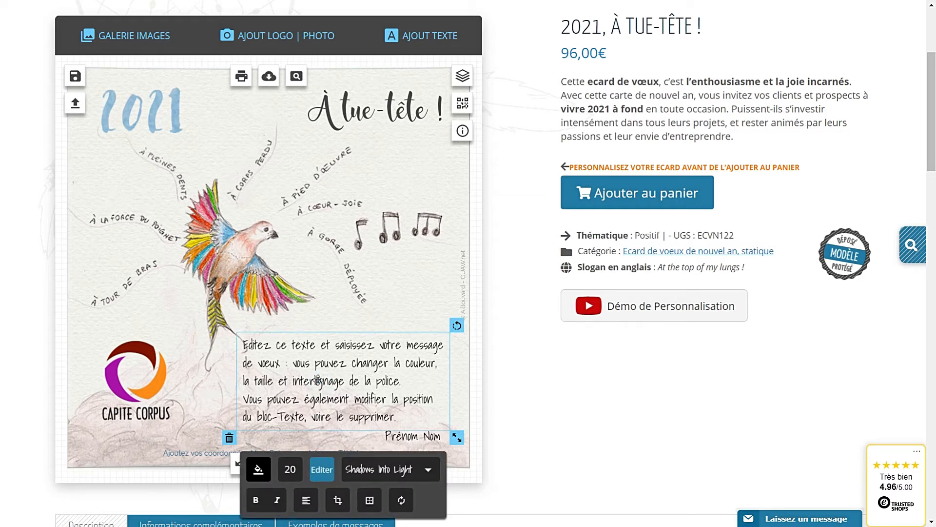
double_click(342, 393)
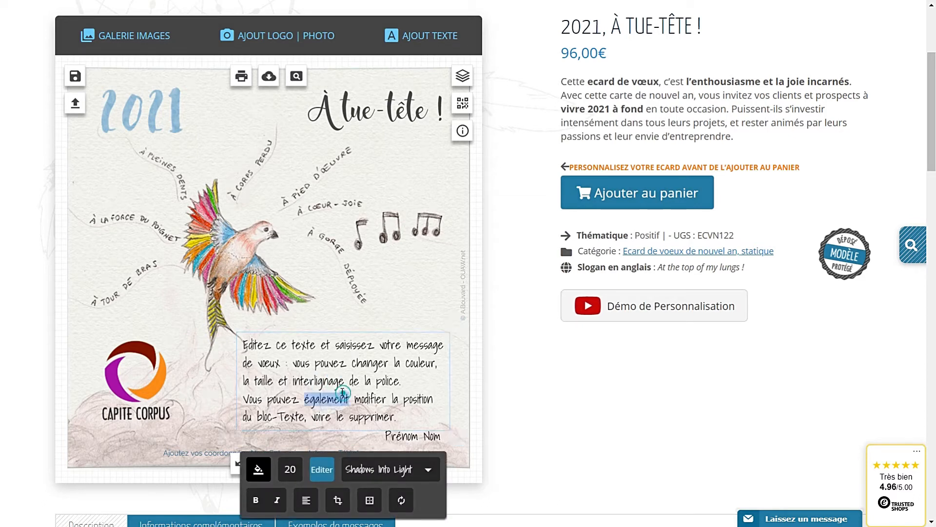
left_click_drag(401, 413, 219, 339)
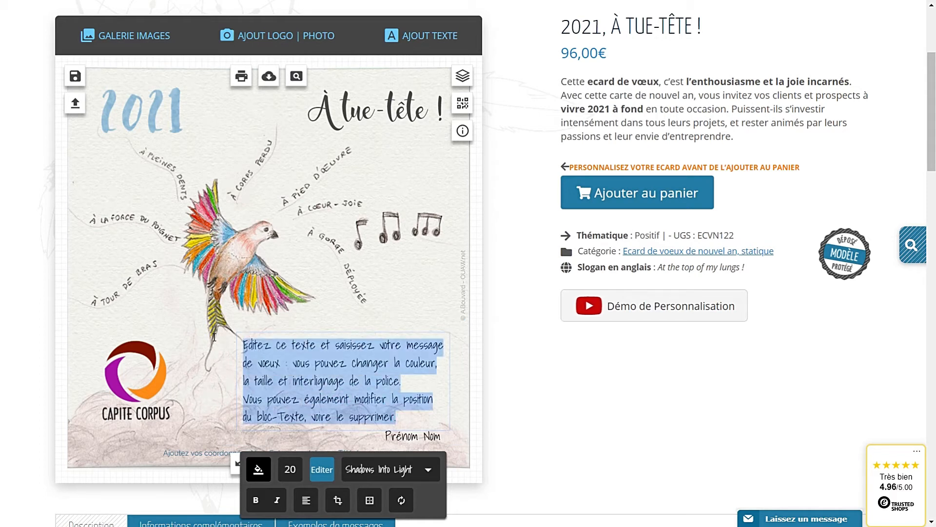
type("Je vous souhaite u")
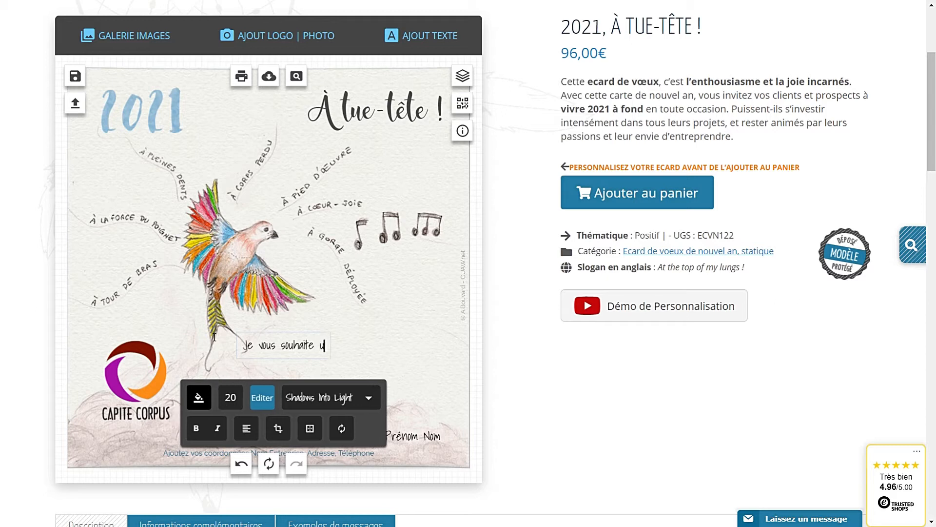
type("ne belle année 2021")
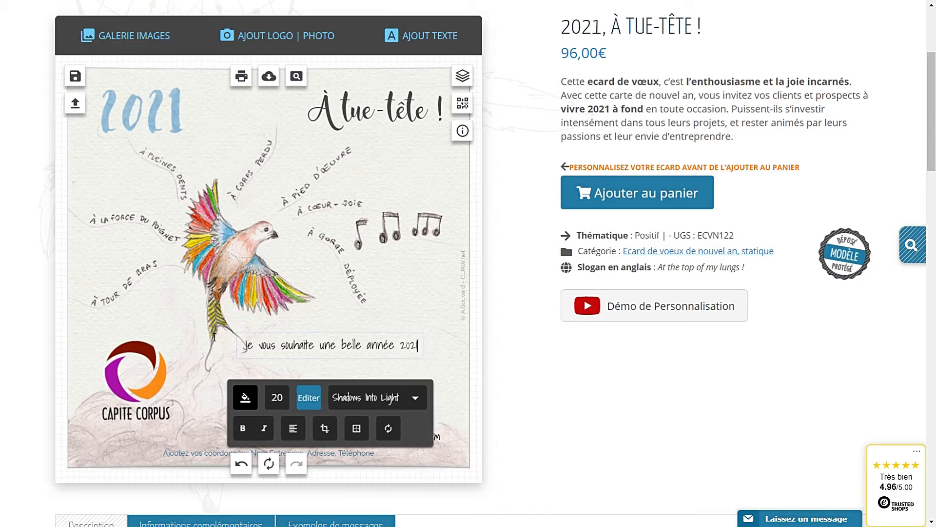
key("Return")
type("pleine")
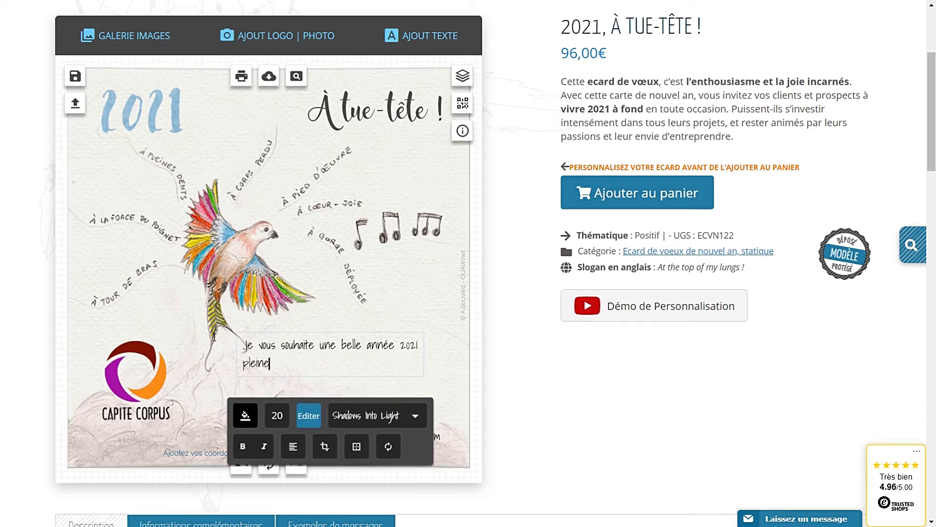
type(" de projets et de satisfactions")
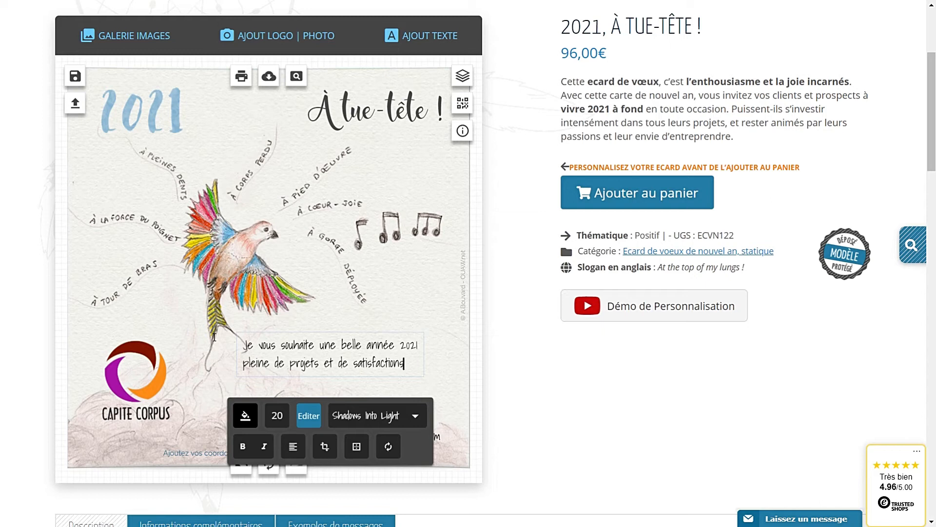
left_click(582, 390)
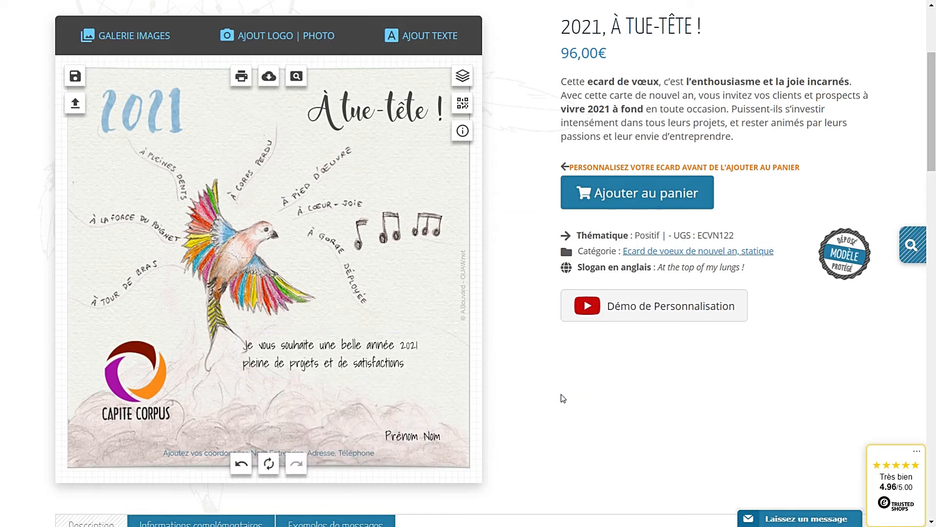
Show the Exemples de messages tab below the card and select the first sample message text
scroll(557, 401, "down", 1)
scroll(553, 403, "up", 1)
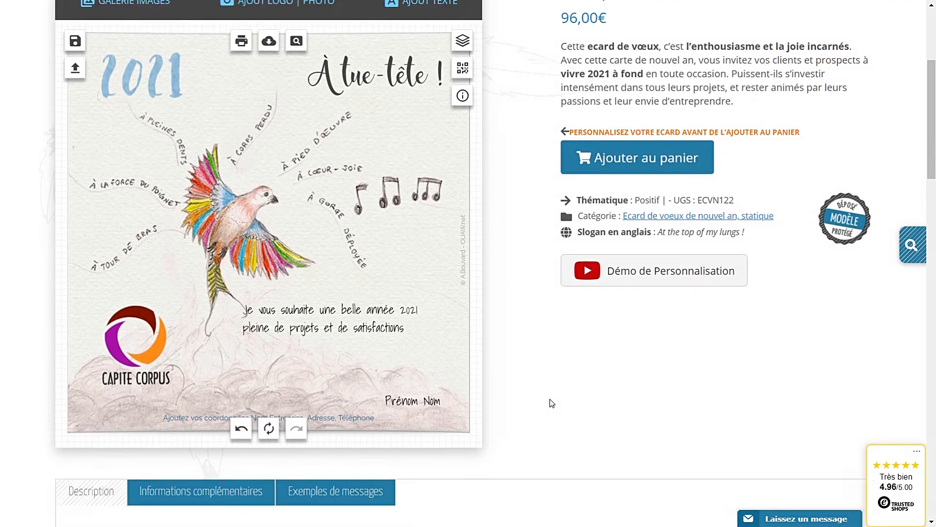
scroll(546, 407, "down", 1)
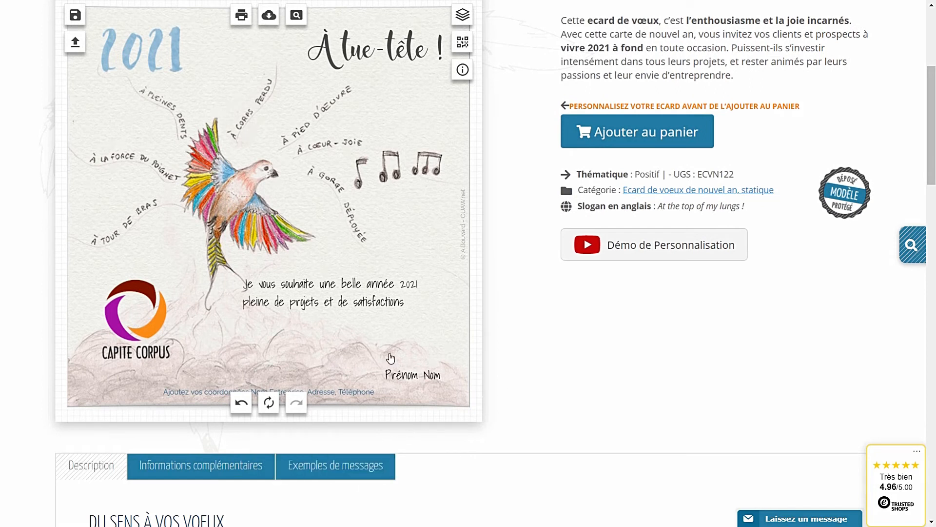
left_click(325, 467)
scroll(320, 438, "down", 4)
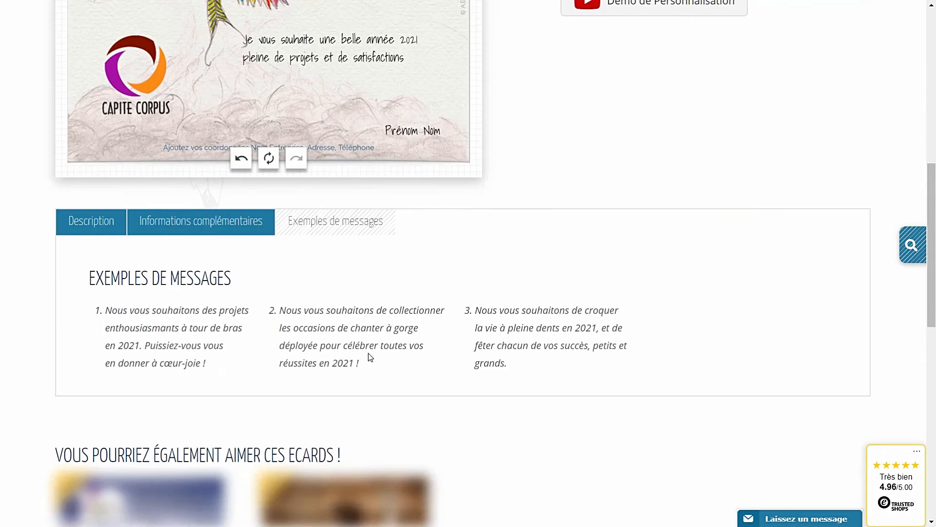
left_click_drag(207, 364, 102, 314)
key("ctrl+c")
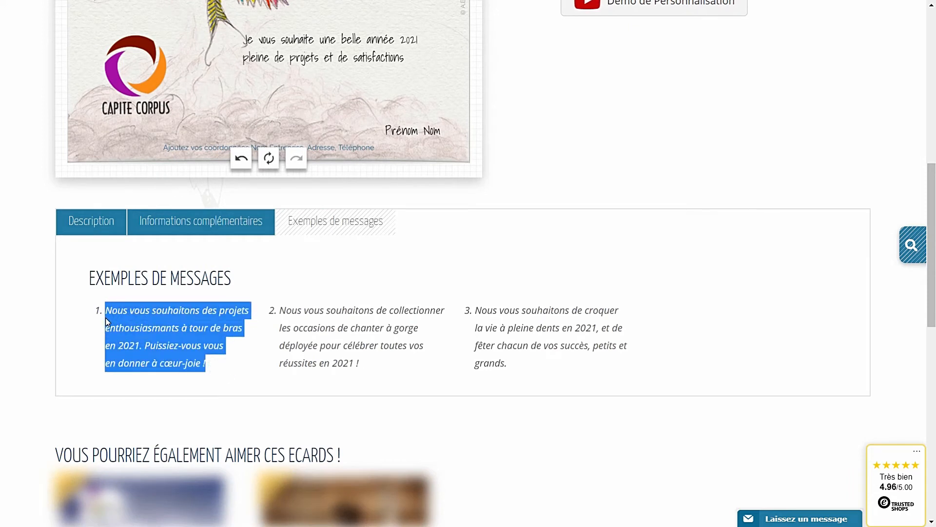
scroll(297, 301, "down", 1)
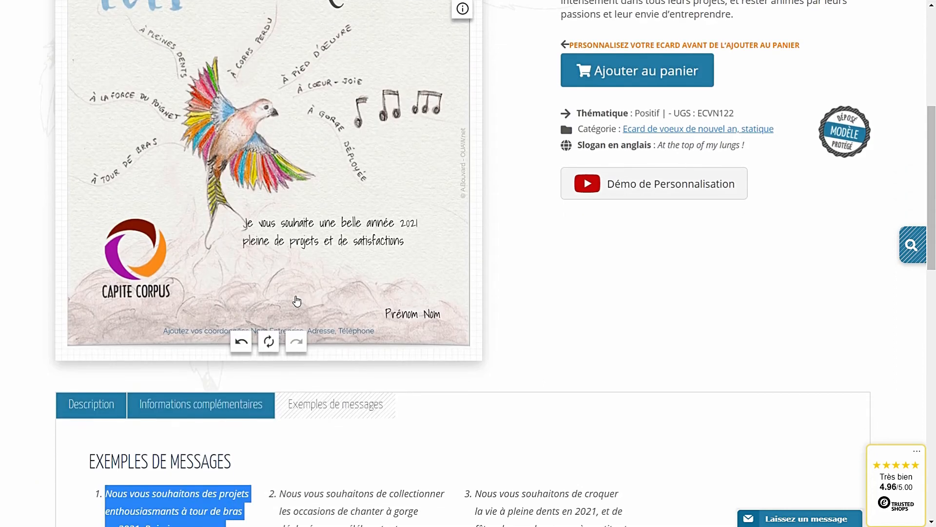
Paste the first sample message over the greeting and nudge the text box slightly up-right
left_click(285, 240)
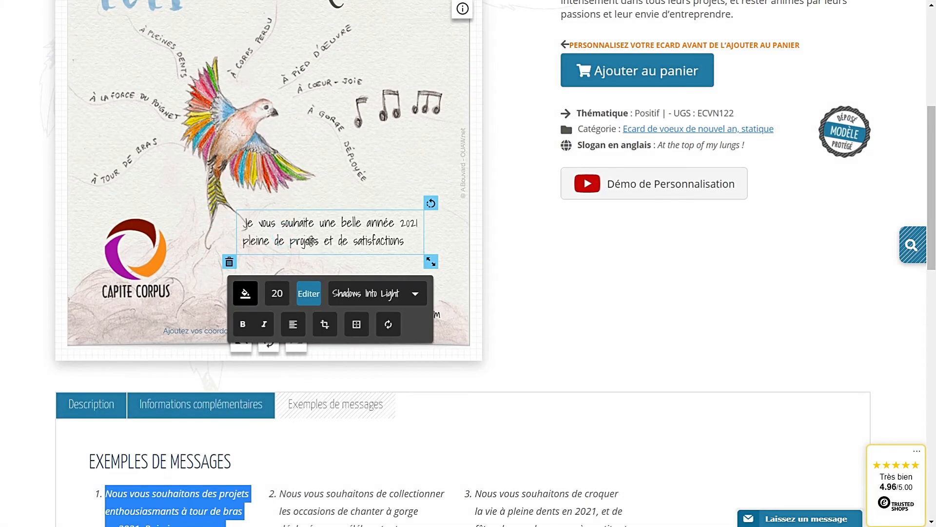
left_click(308, 295)
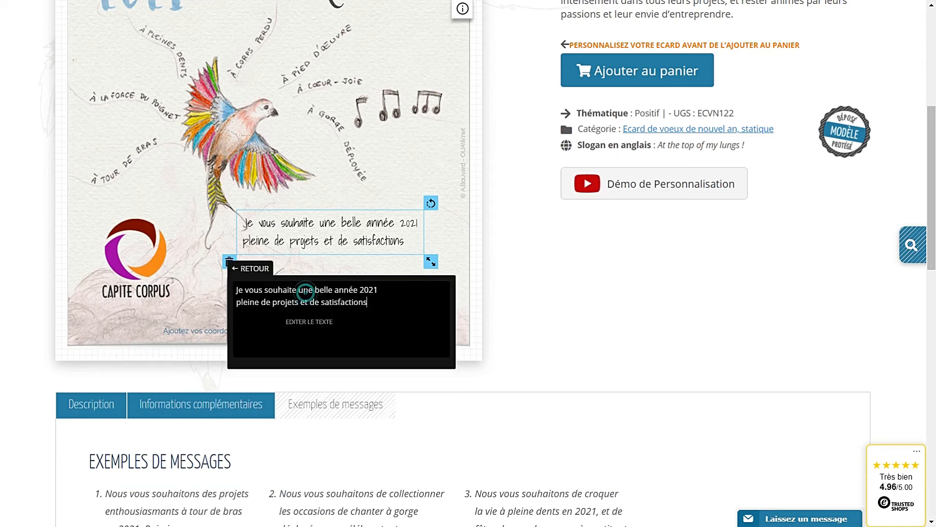
left_click_drag(385, 302, 223, 287)
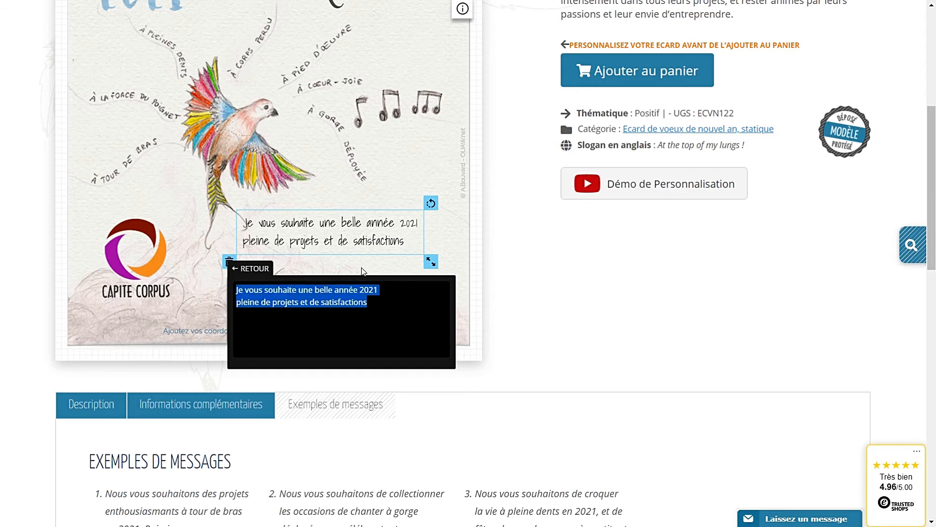
key("ctrl+v")
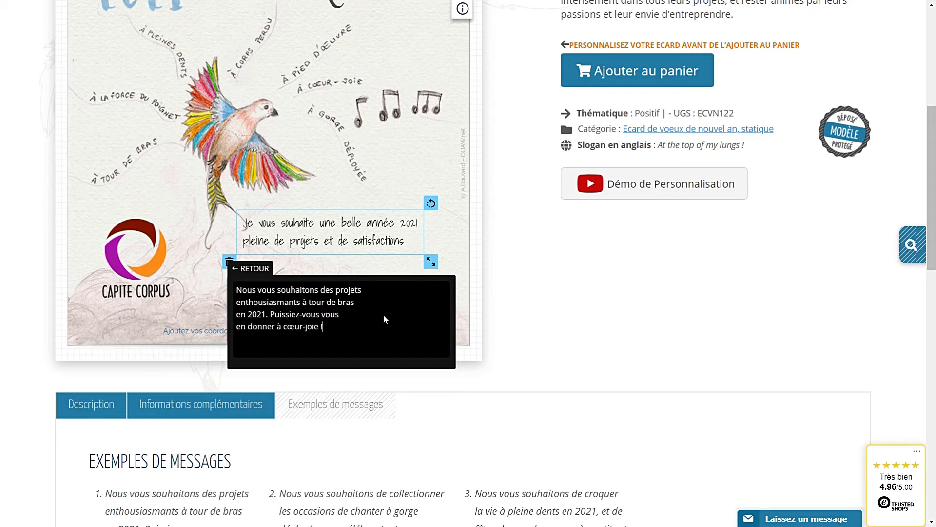
left_click(319, 260)
left_click_drag(348, 263, 356, 259)
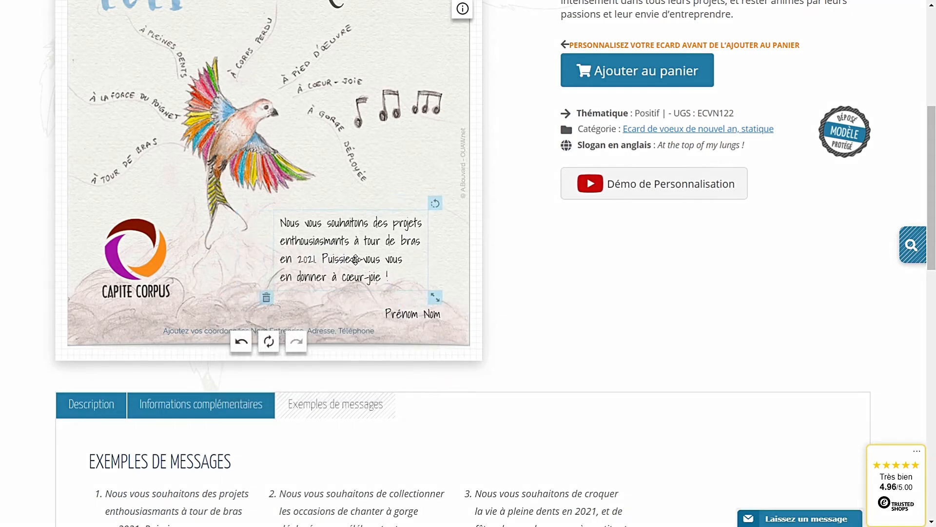
left_click(407, 311)
Delete the 'Prénom Nom' signature placeholder, leaving the greeting beside the Capite Corpus logo
left_click_drag(406, 312, 389, 299)
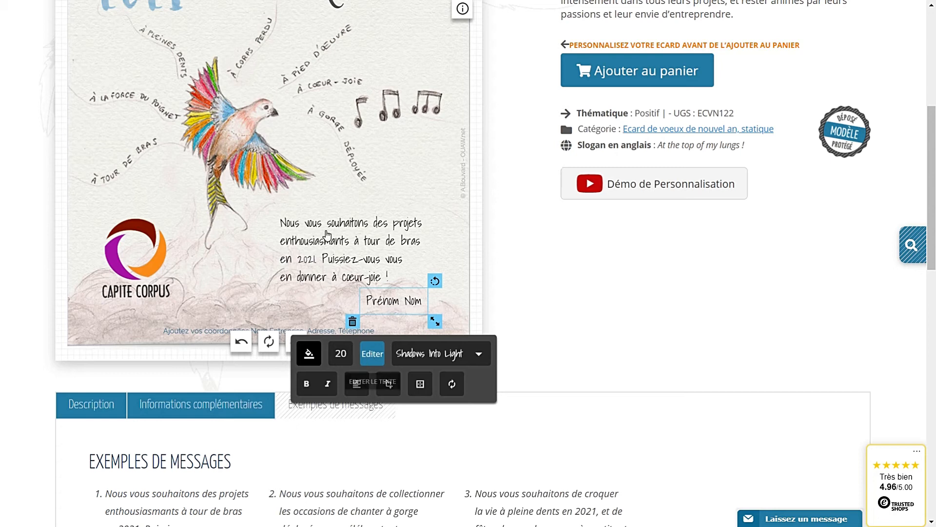
left_click(331, 249)
left_click(381, 298)
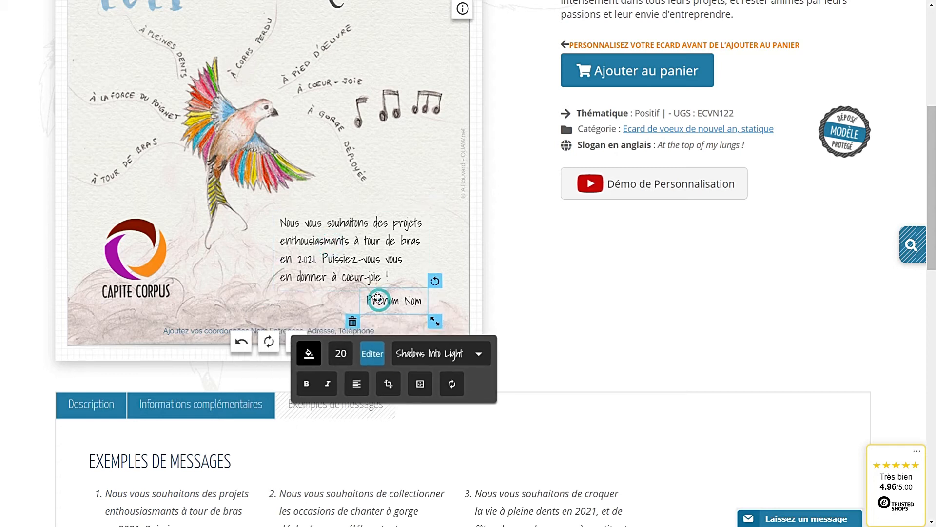
left_click(352, 323)
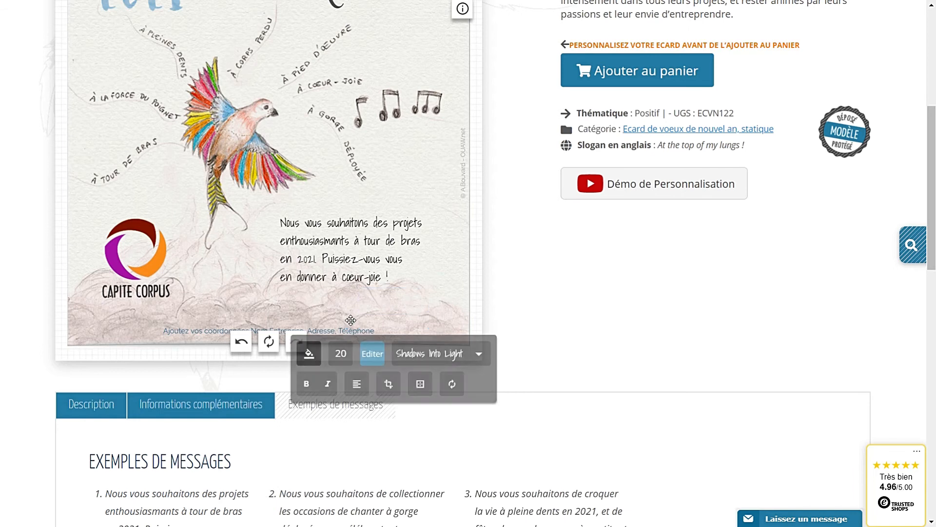
scroll(278, 315, "up", 4)
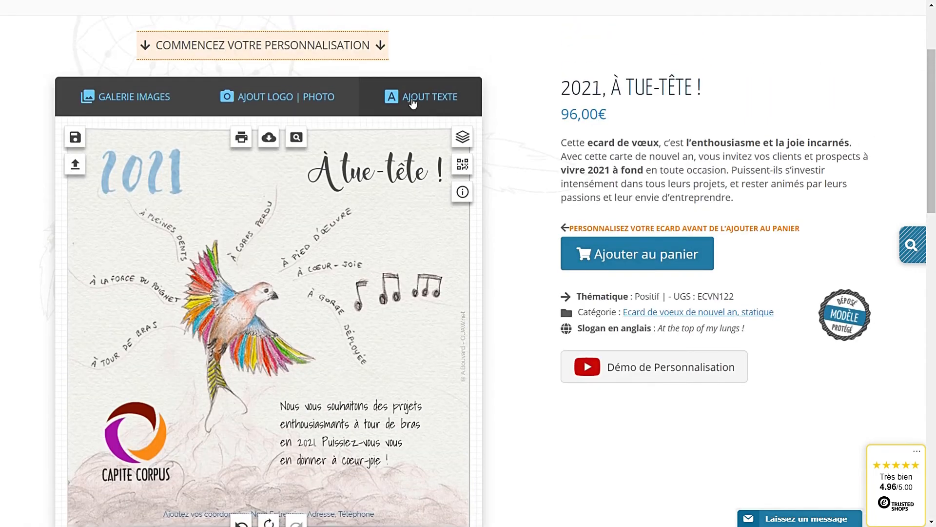
Add a text line with the sender's full name and place it below the greeting
left_click(412, 103)
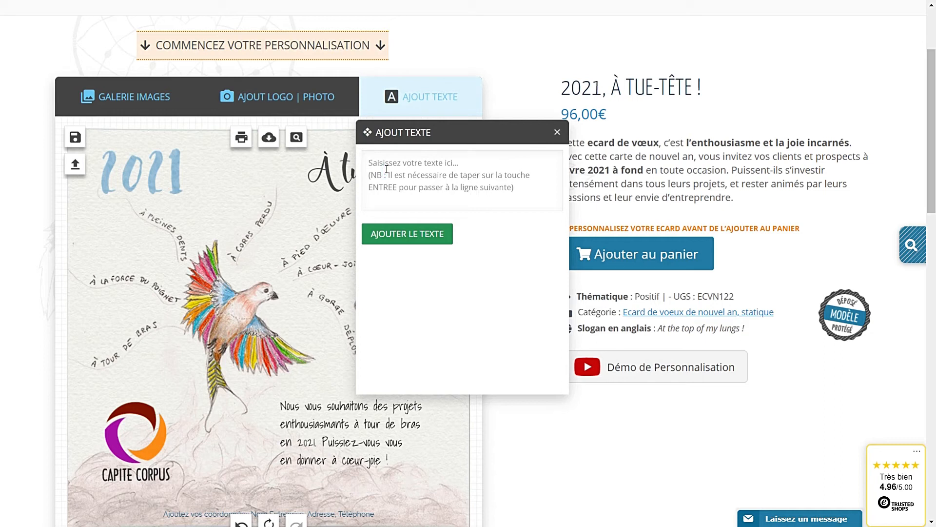
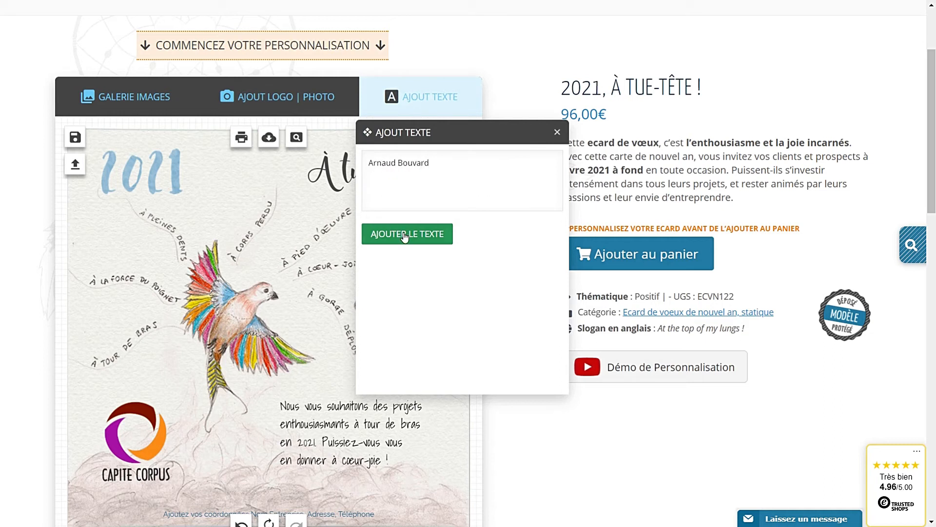
left_click(404, 235)
left_click_drag(282, 203, 373, 365)
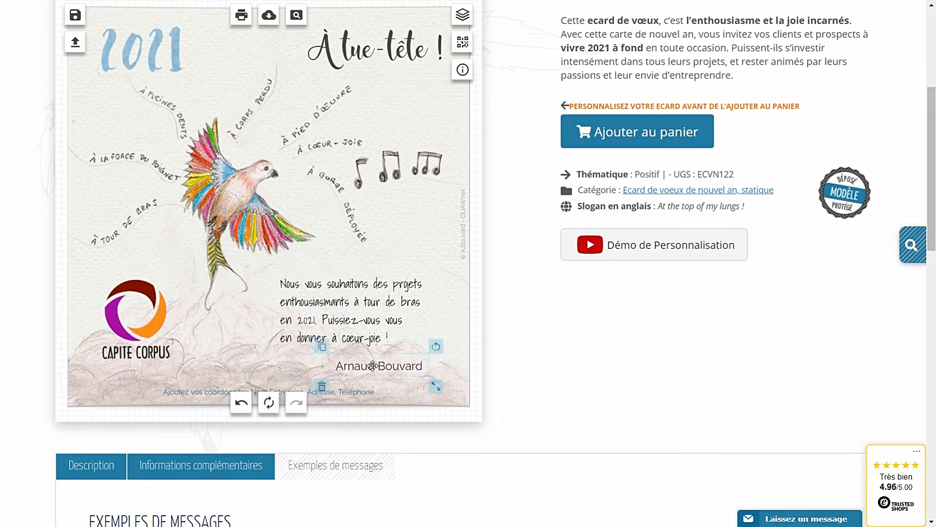
Set the sender's name in the Shadows Into Light font
left_click(355, 289)
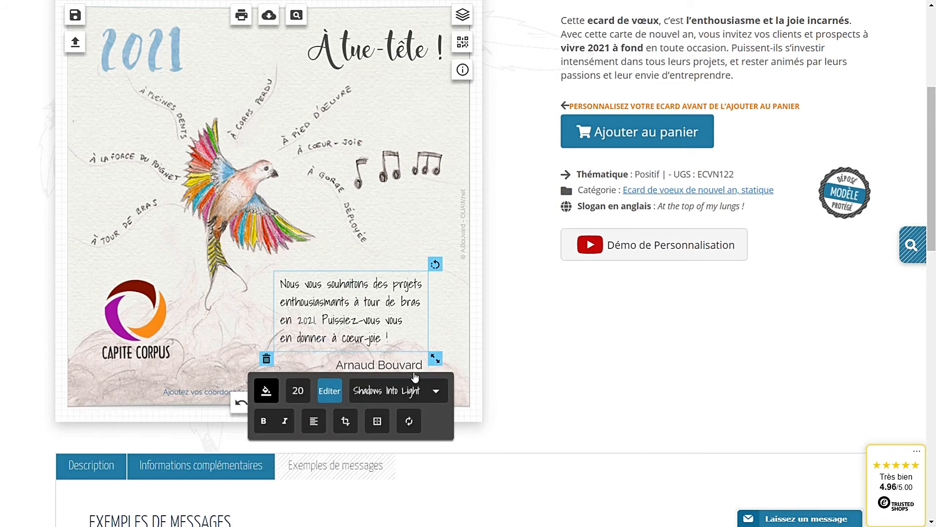
left_click(268, 395)
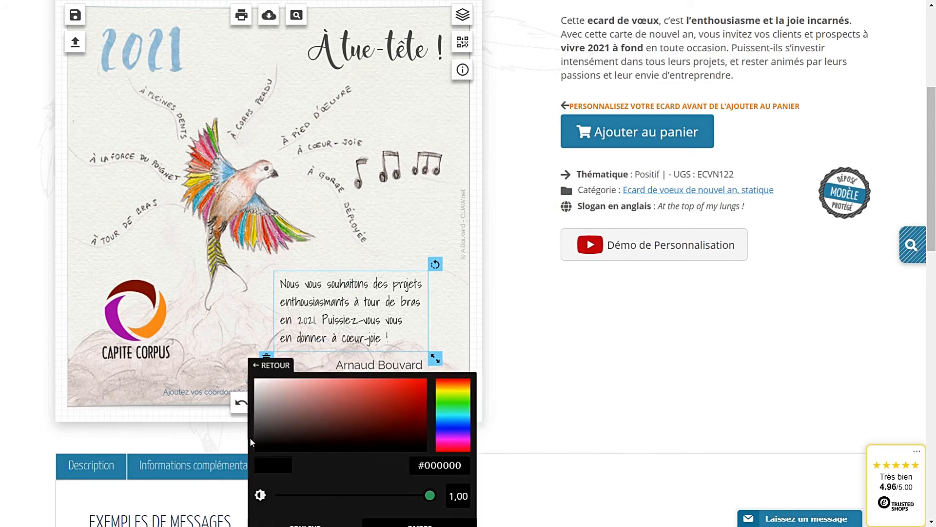
left_click(389, 365)
scroll(408, 366, "down", 2)
left_click(437, 299)
scroll(409, 336, "down", 10)
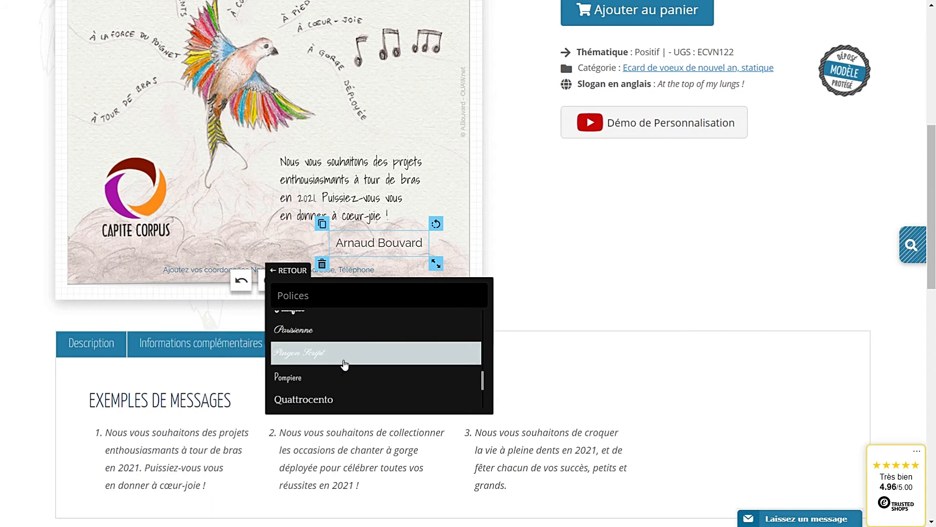
scroll(345, 363, "down", 2)
left_click(340, 363)
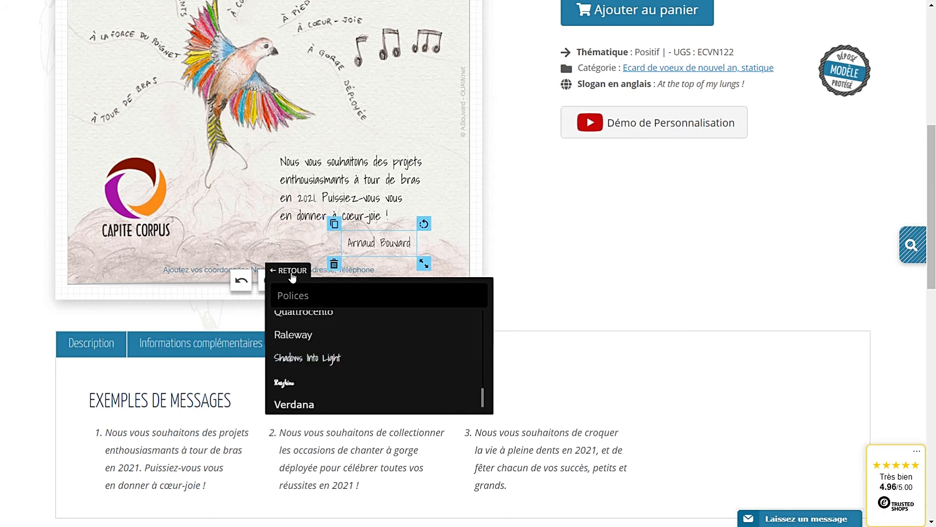
left_click(288, 270)
Set the name's text size to 20 and align it under the greeting
left_click(316, 297)
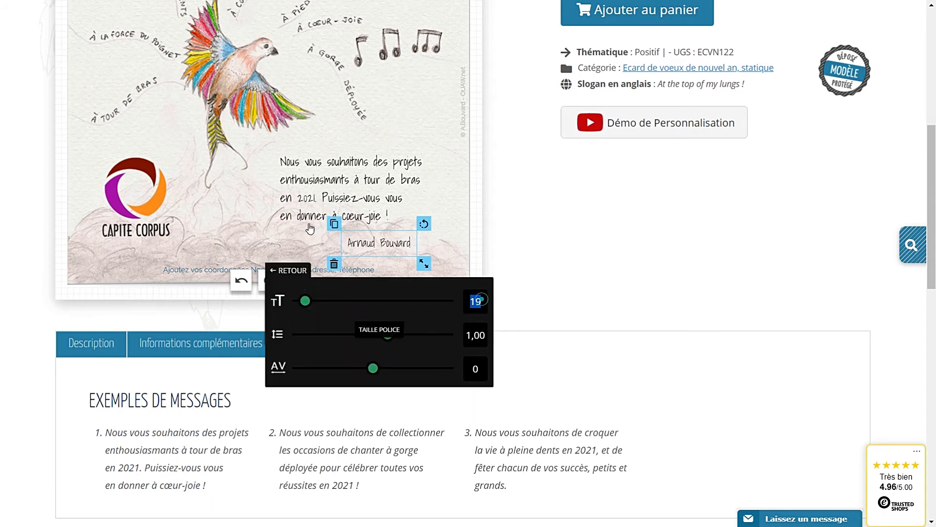
scroll(310, 228, "up", 1)
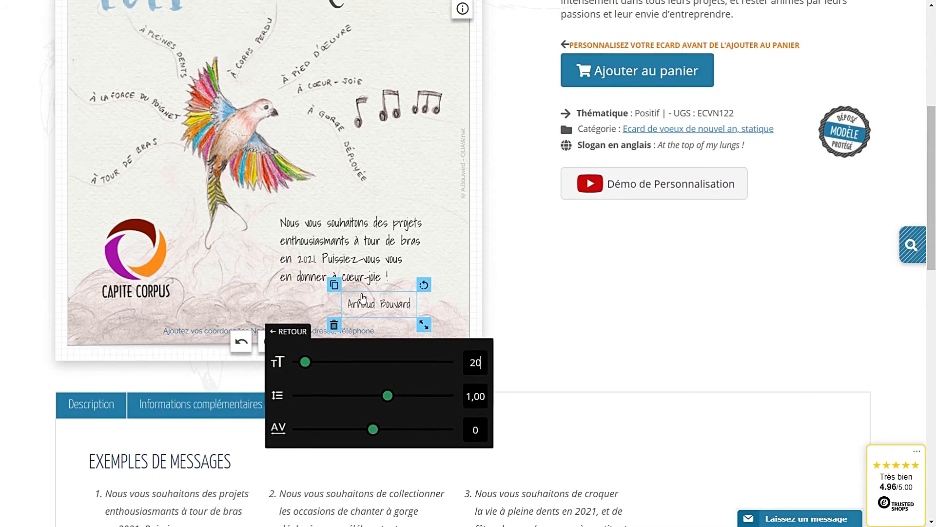
left_click(292, 340)
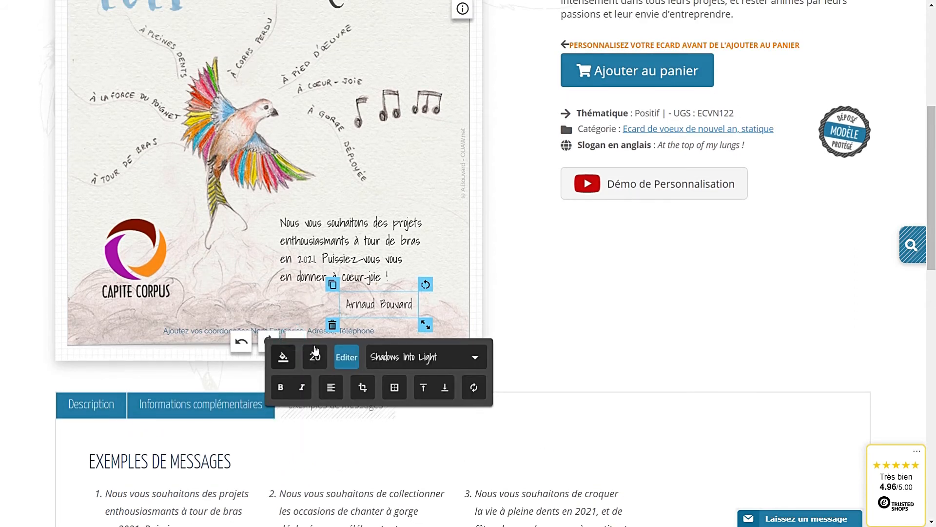
left_click(285, 362)
left_click_drag(374, 304, 380, 301)
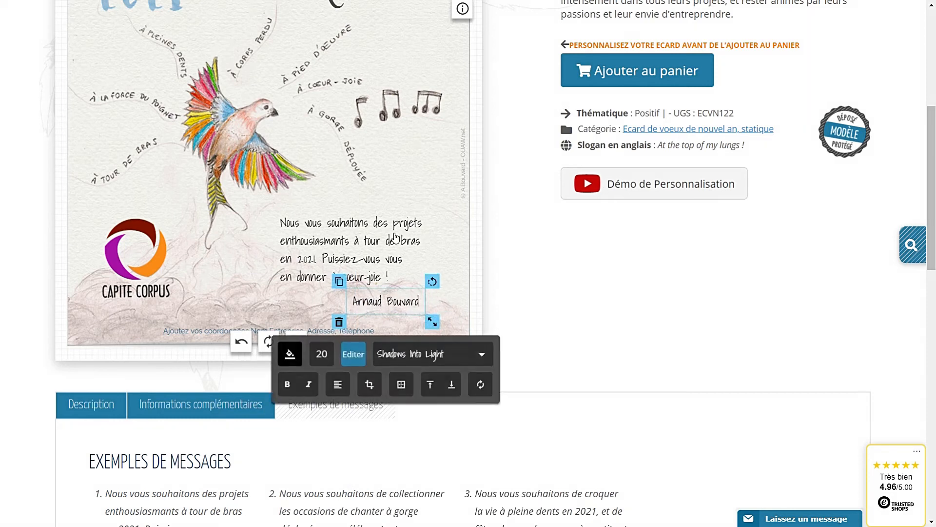
left_click(244, 299)
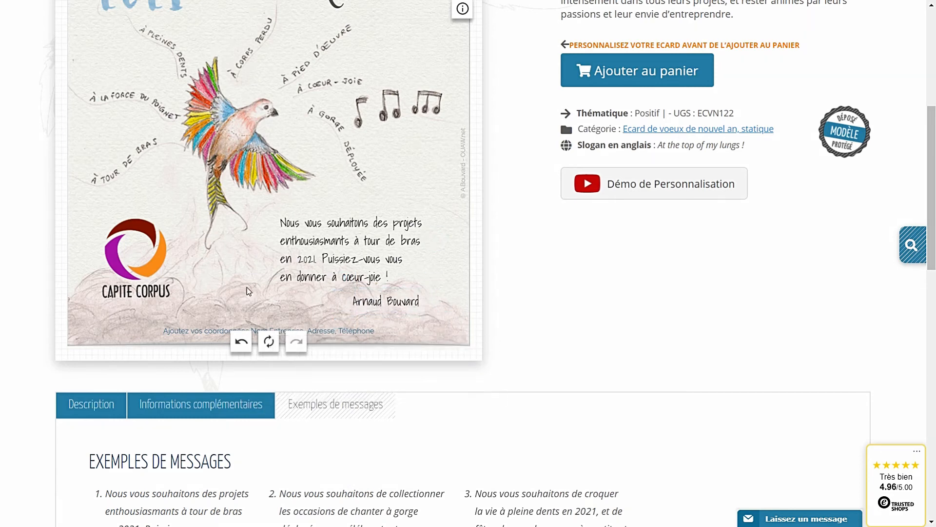
scroll(246, 290, "up", 3)
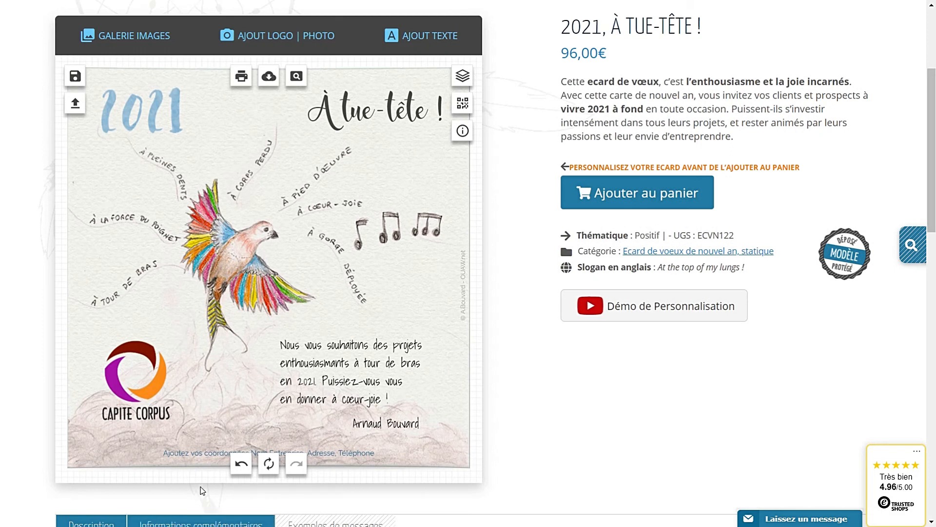
left_click(194, 452)
scroll(194, 452, "down", 3)
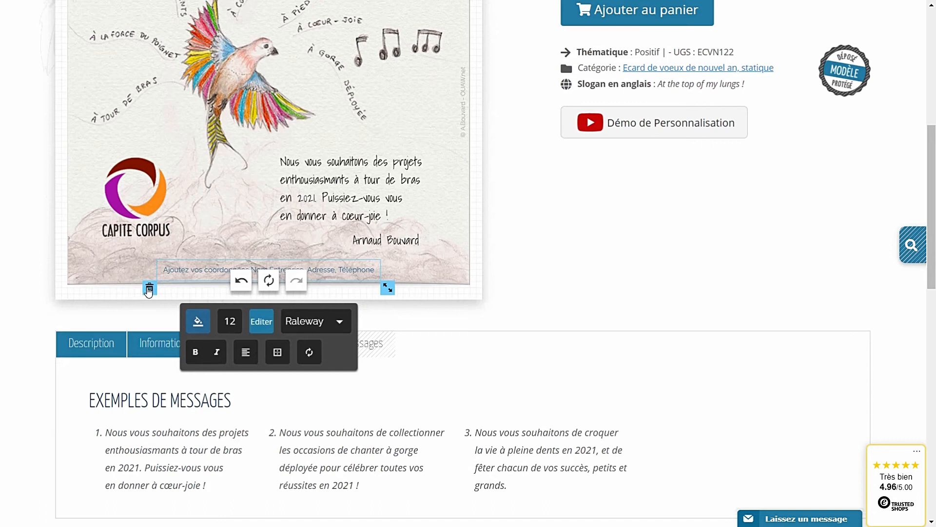
Replace the 'Ajoutez vos coordonnées' footer with the OUAW company address and phone number
left_click(262, 321)
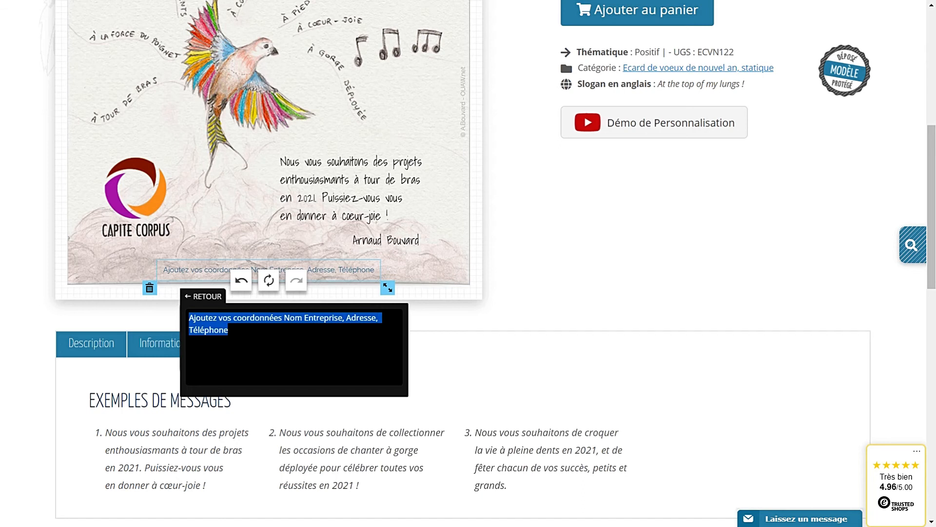
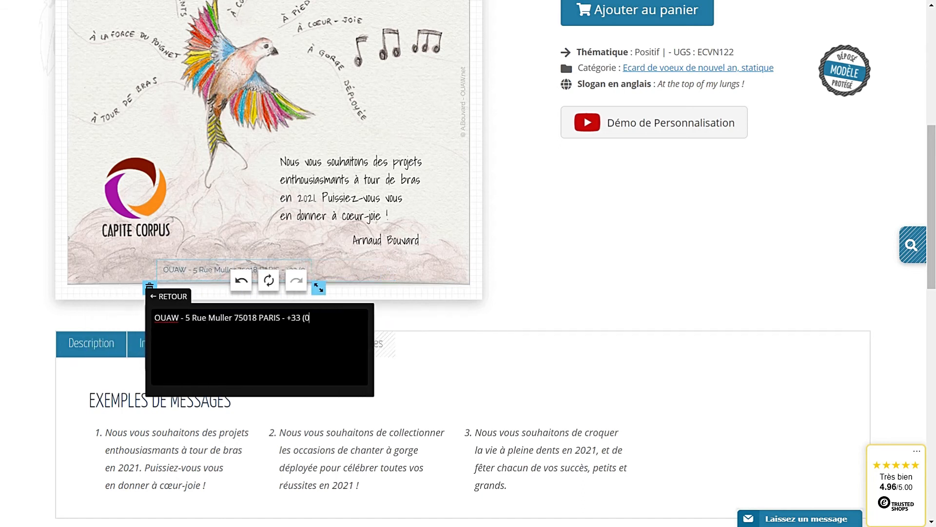
left_click(456, 271)
scroll(351, 265, "up", 4)
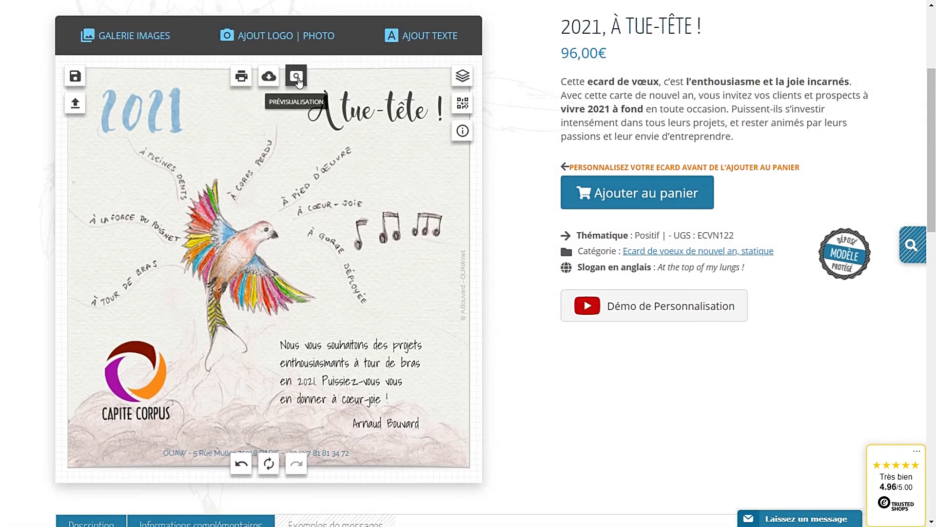
left_click(296, 76)
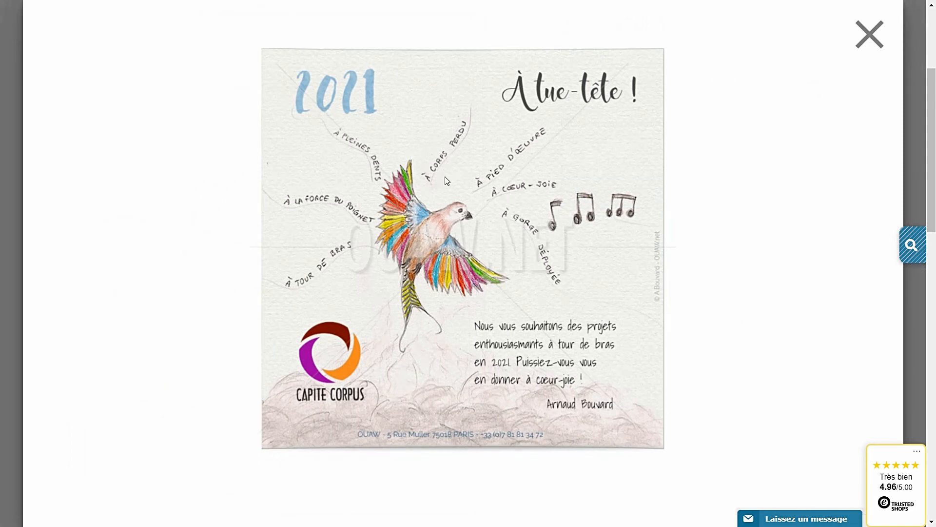
left_click(869, 34)
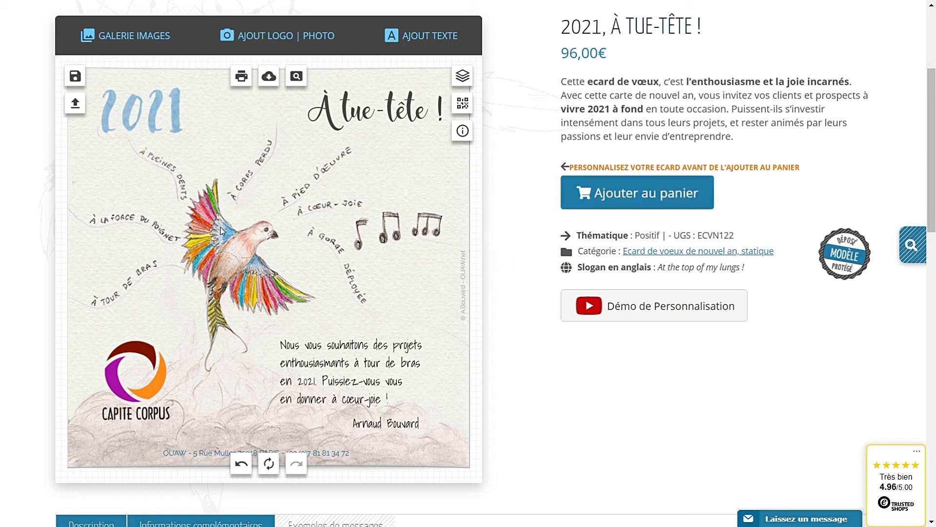
Save the current card as a creation named 'crea1'
left_click(76, 76)
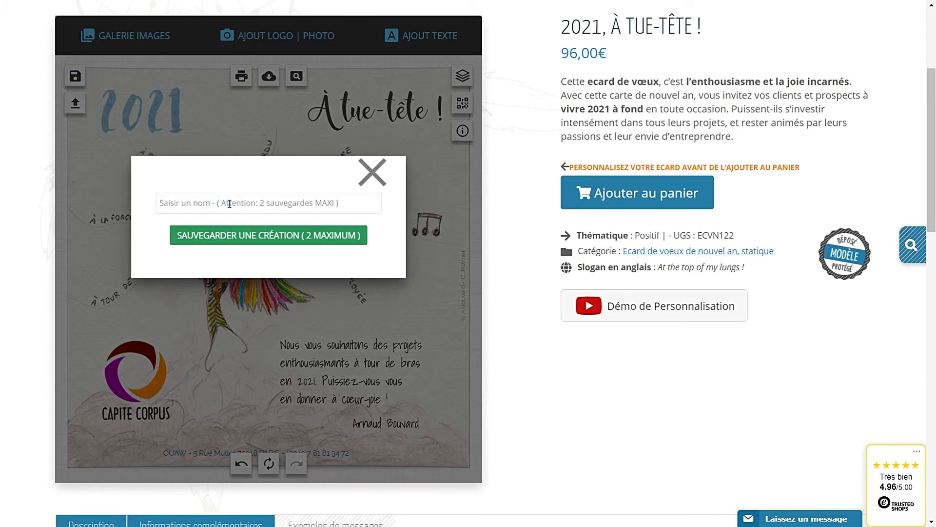
type("crea1")
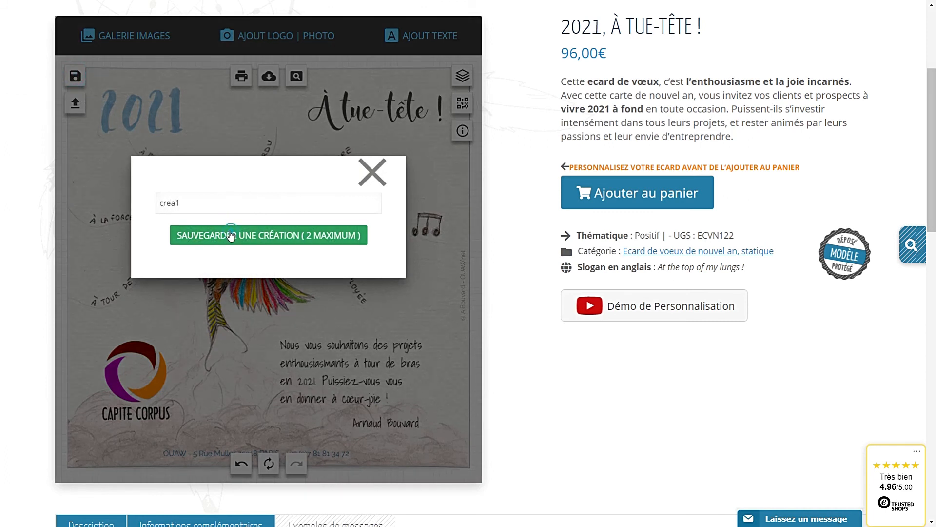
left_click(230, 234)
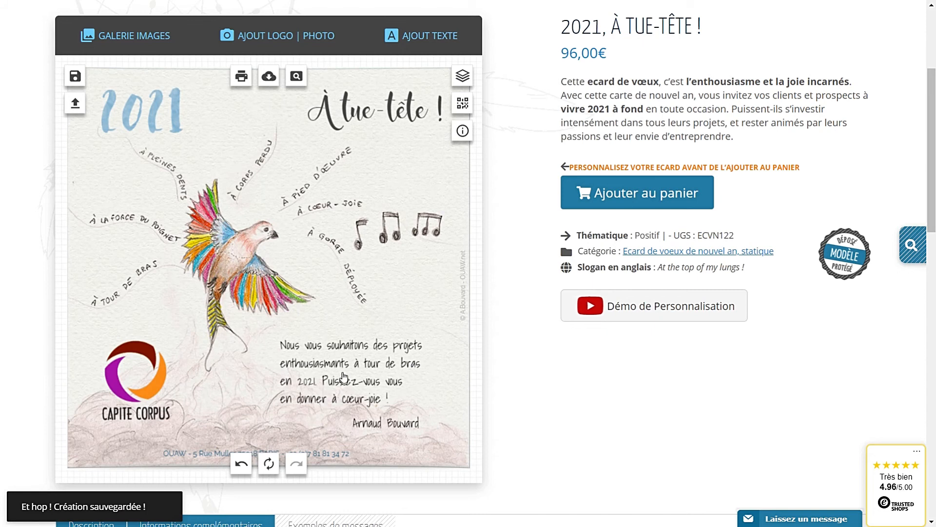
left_click(324, 369)
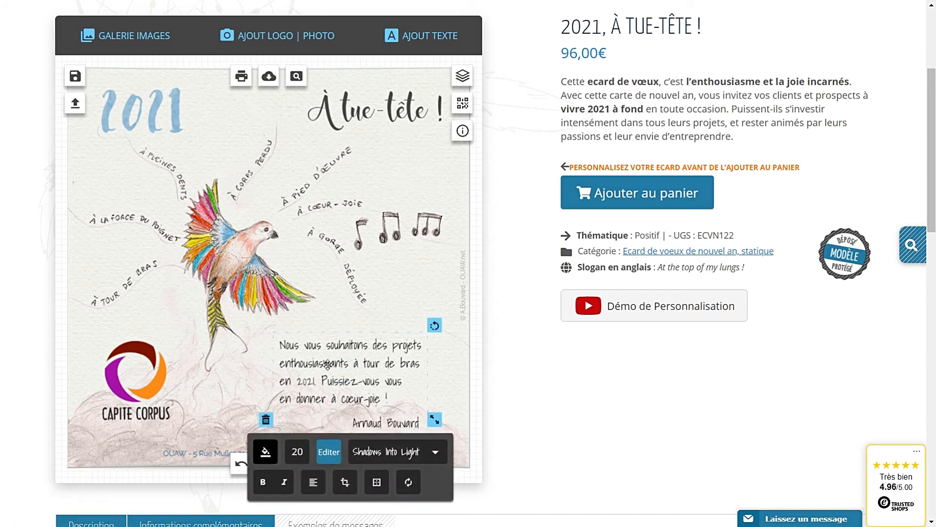
Recolour the 2021 year graphic orange (#ea9d2b)
left_click(173, 125)
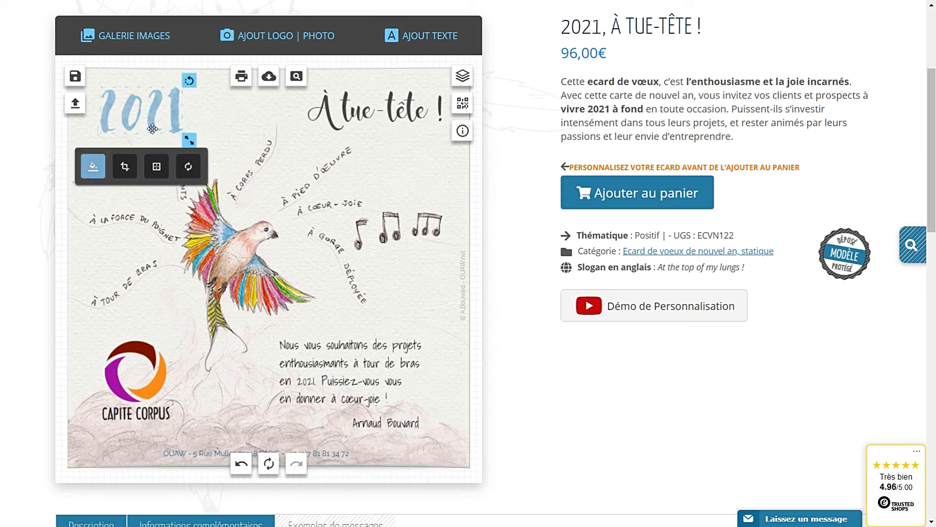
left_click(349, 120)
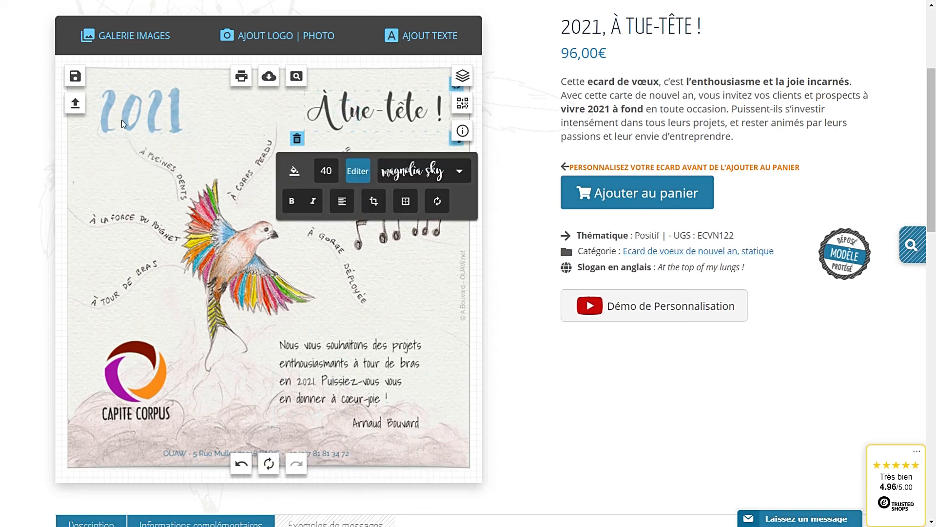
left_click(138, 113)
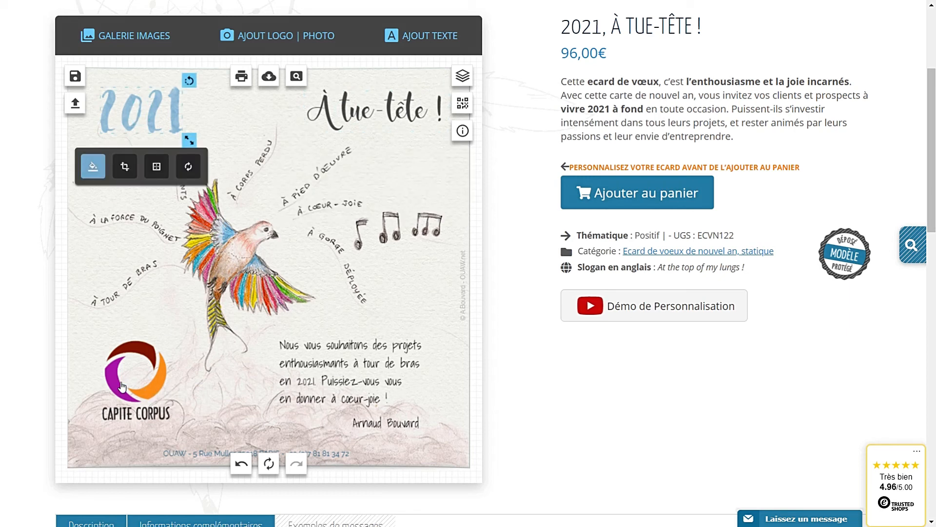
left_click(99, 167)
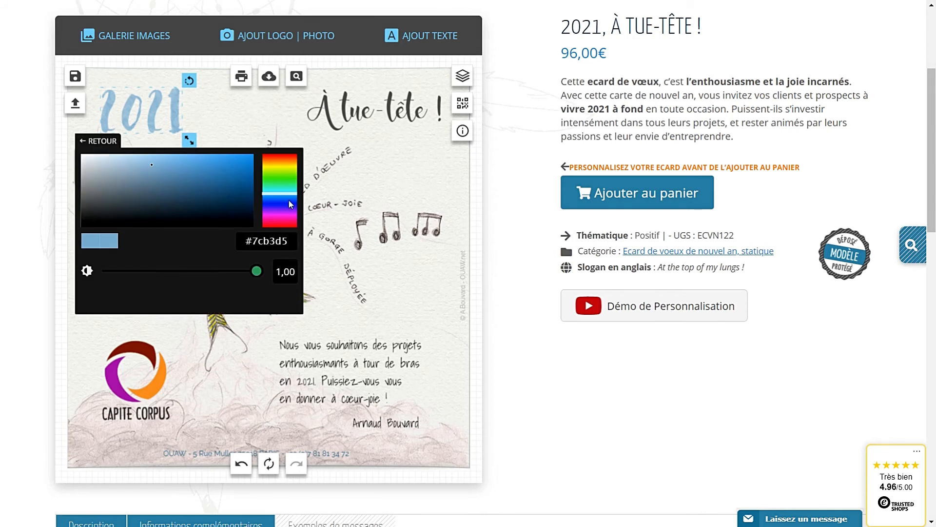
left_click(278, 214)
left_click_drag(197, 181, 177, 173)
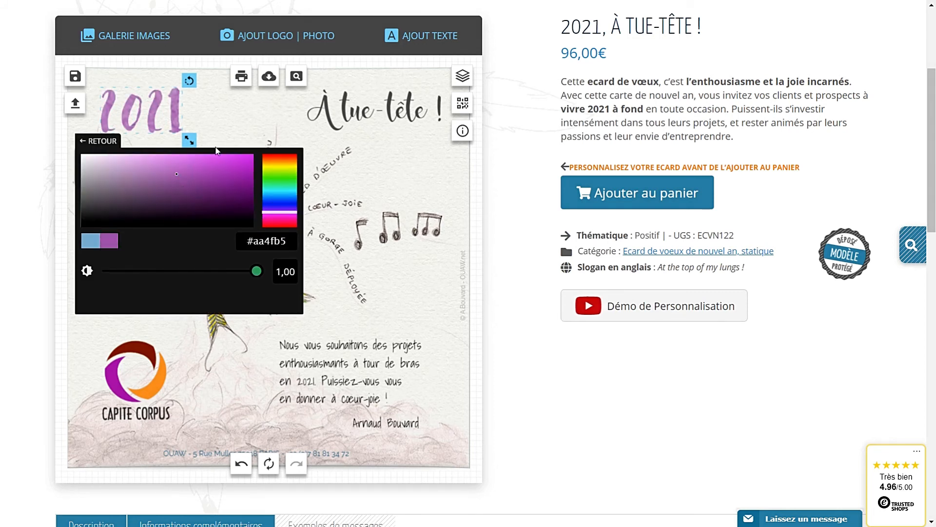
left_click(282, 162)
left_click_drag(214, 159, 222, 160)
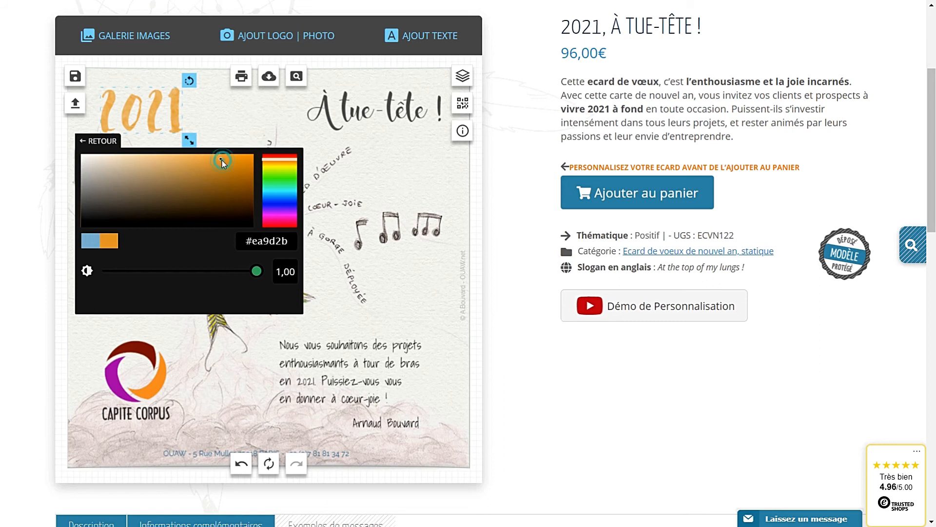
left_click(398, 155)
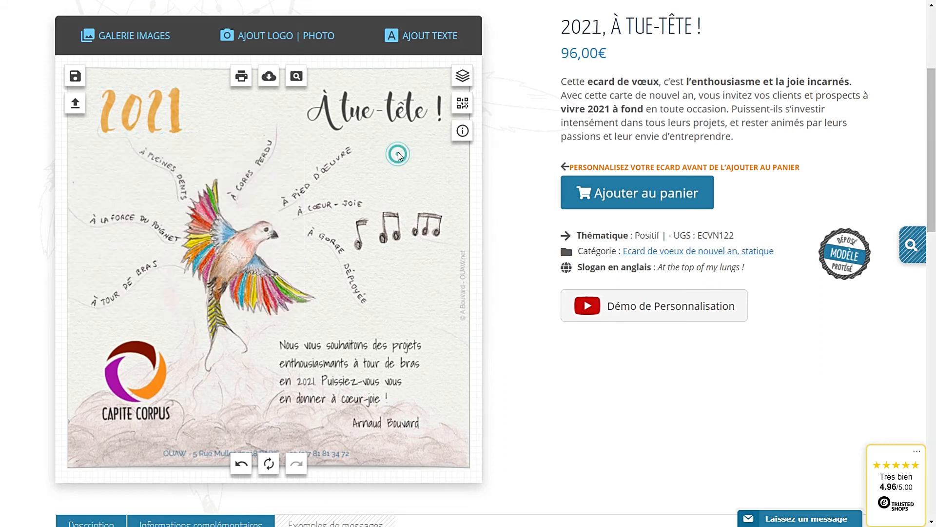
Recolour the 'À tue-tête !' title purple
left_click(343, 110)
left_click(294, 174)
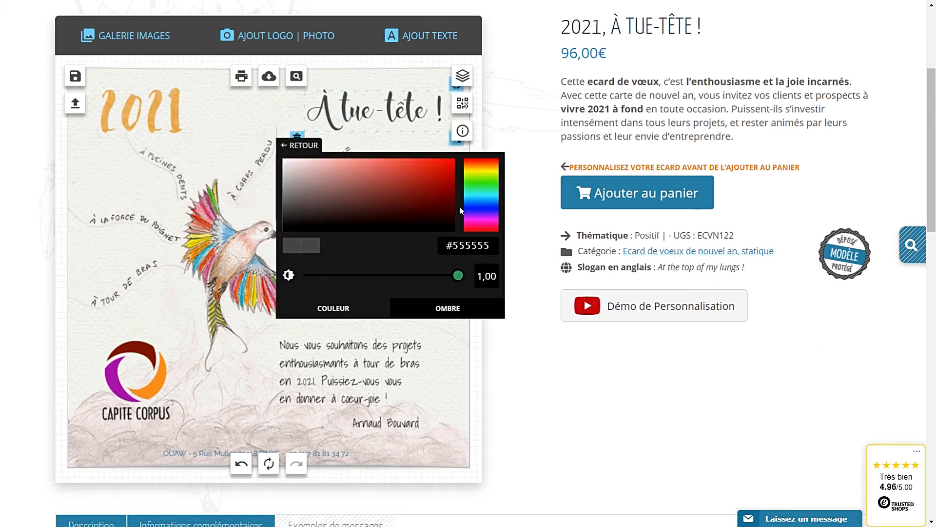
left_click(481, 216)
left_click(396, 186)
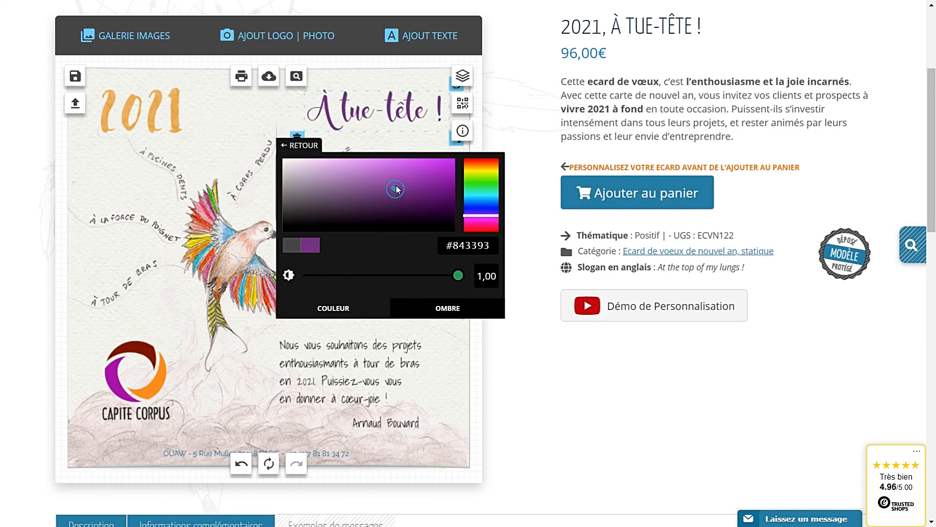
left_click(242, 108)
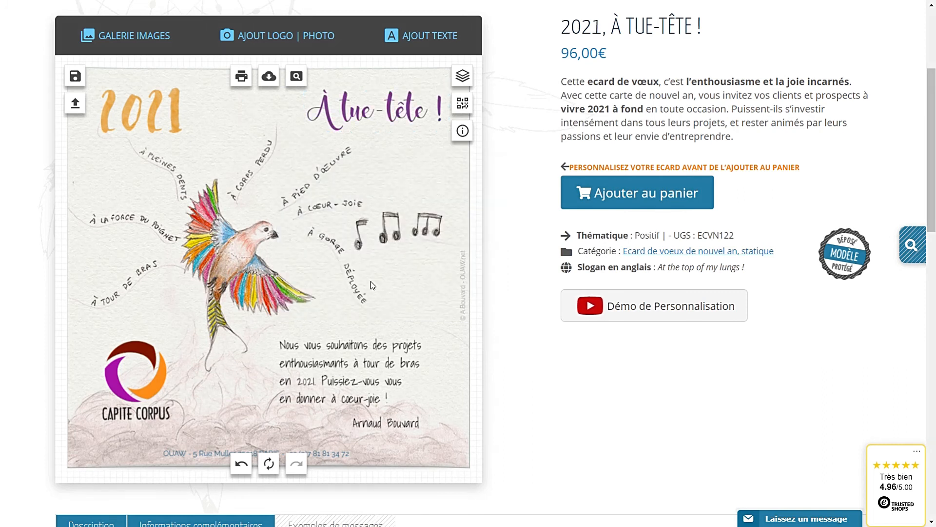
Place a black music-note icon from the 4 - ICONES gallery just above the greeting
left_click(125, 43)
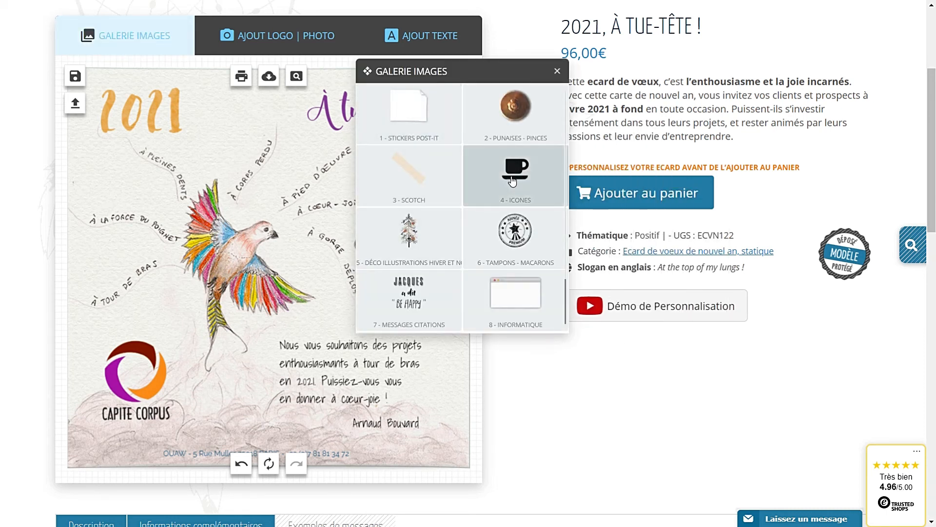
scroll(429, 244, "down", 1)
scroll(429, 272, "up", 1)
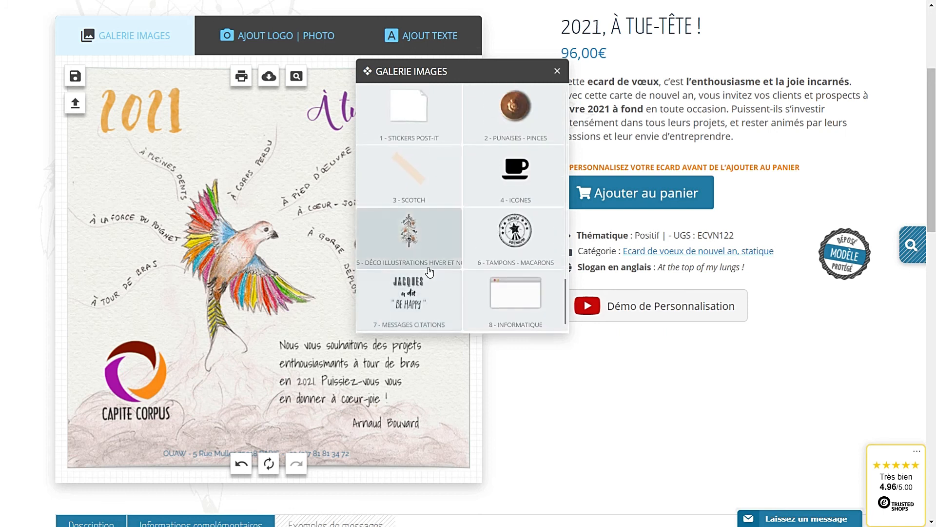
left_click(509, 185)
scroll(459, 268, "down", 5)
scroll(460, 268, "up", 3)
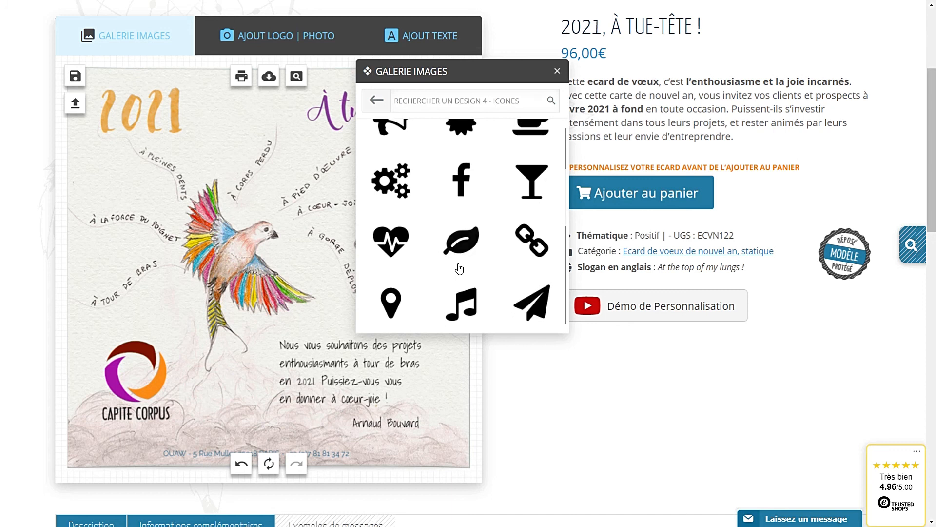
left_click(461, 303)
left_click_drag(428, 312, 425, 309)
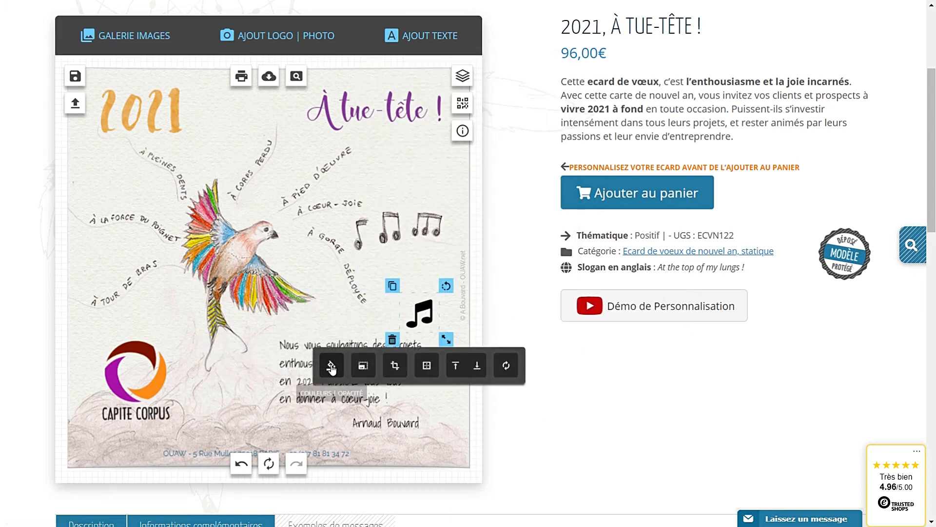
Copy the 2021 year's hex colour value #ea9d2b
left_click(331, 367)
left_click(520, 364)
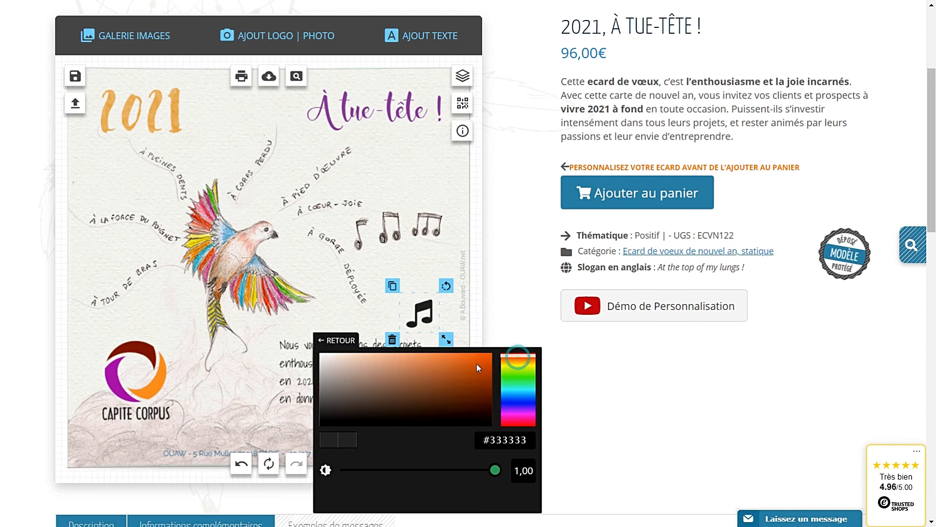
left_click(147, 126)
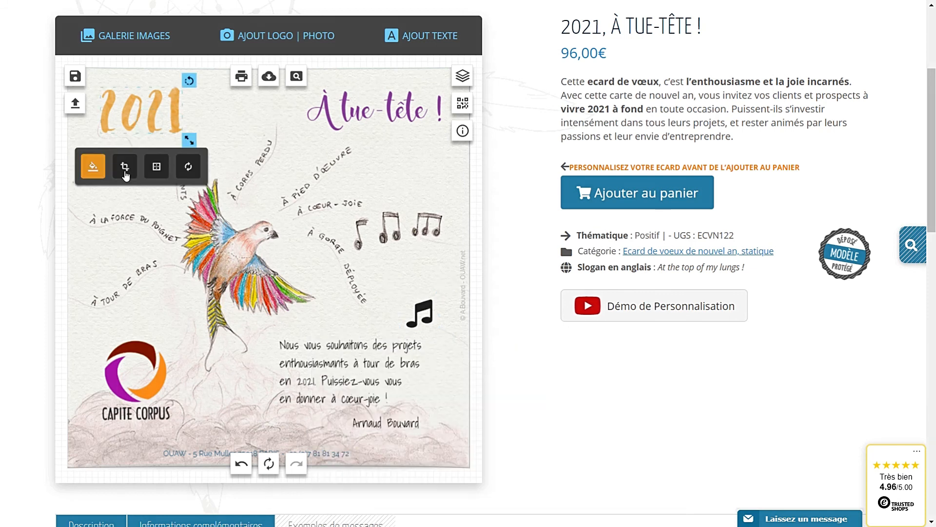
left_click(94, 173)
left_click_drag(293, 243, 203, 239)
key("ctrl+c")
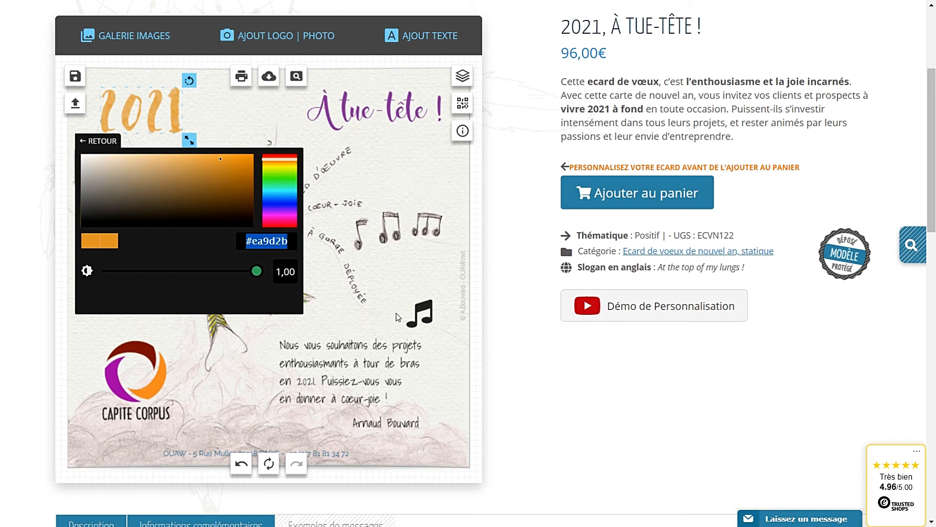
Replace the music note's #333333 colour with the copied orange #ea9d2b
left_click(419, 315)
left_click(336, 363)
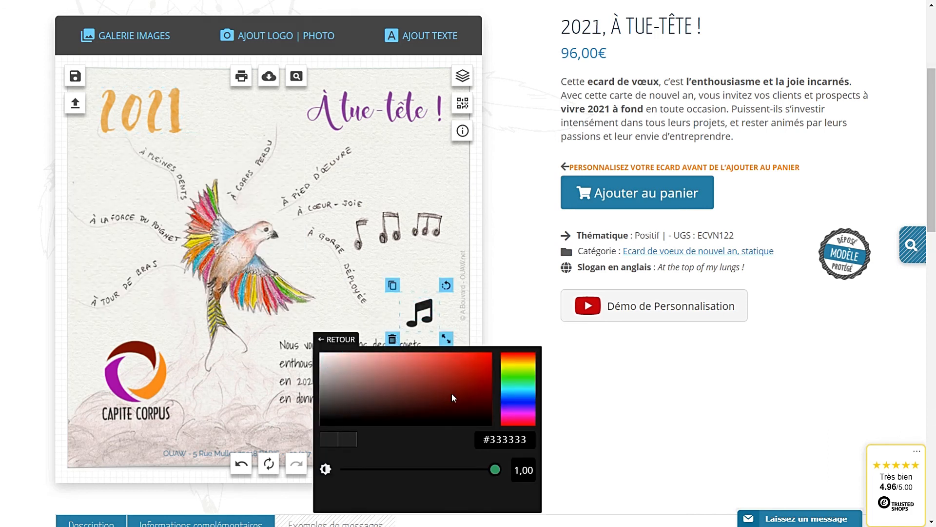
left_click_drag(529, 440, 438, 432)
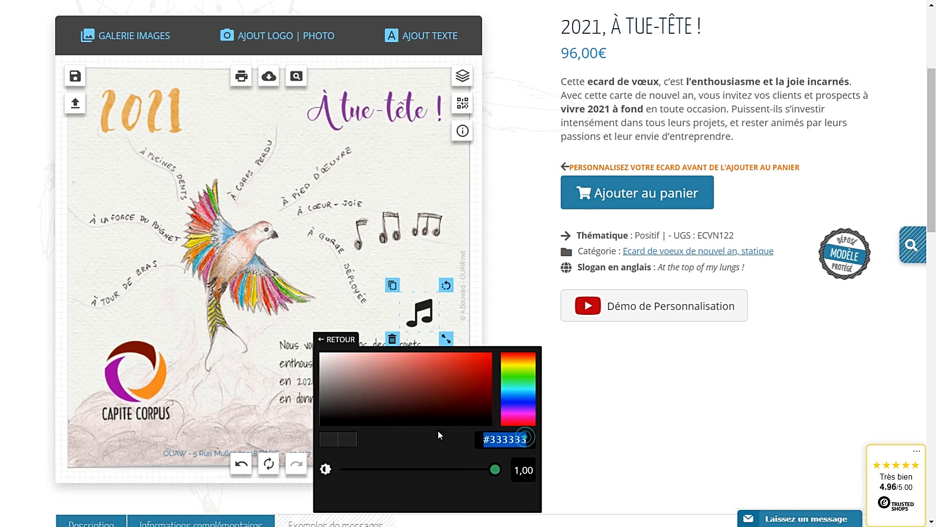
key("ctrl+v")
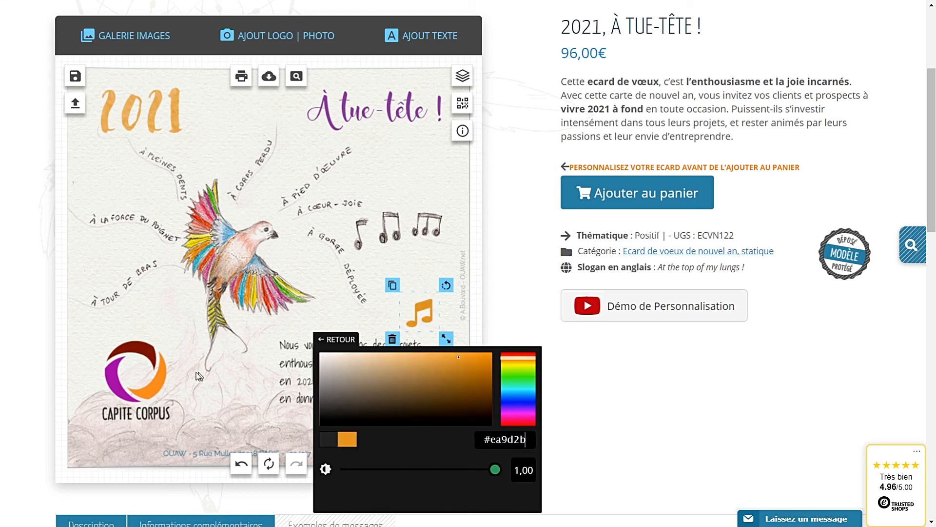
left_click(220, 379)
Save the finished card as a second creation named crea2
left_click(80, 81)
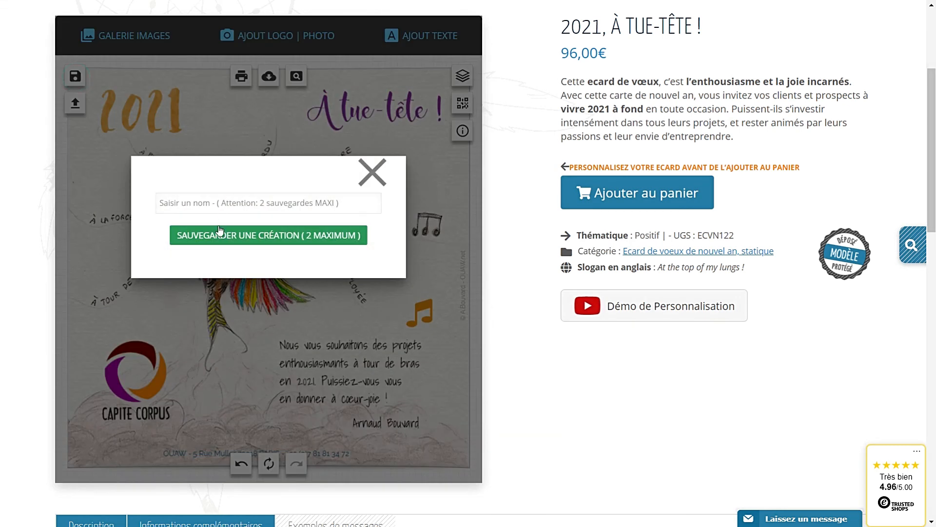
left_click(222, 208)
type("q")
type("rea2")
left_click(231, 239)
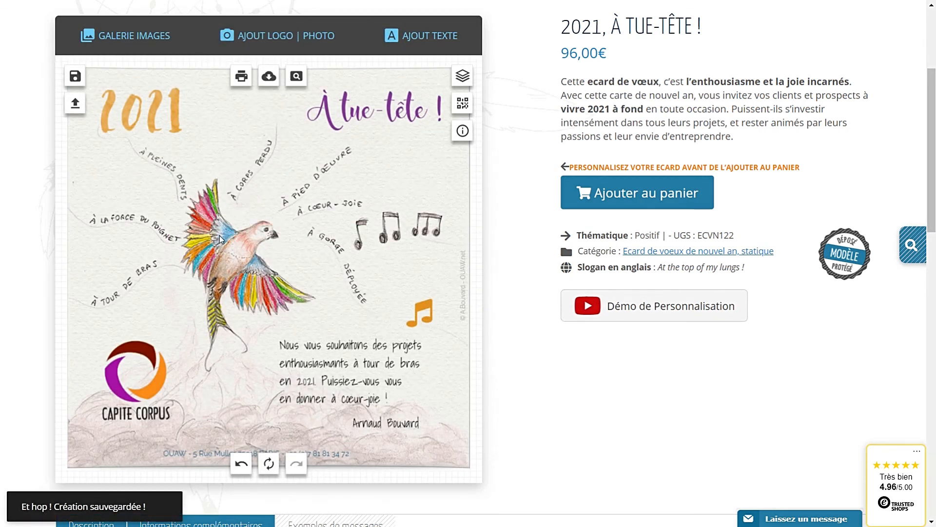
Reload saved creations from the load panel, ending with CREA2
left_click(76, 108)
left_click(386, 132)
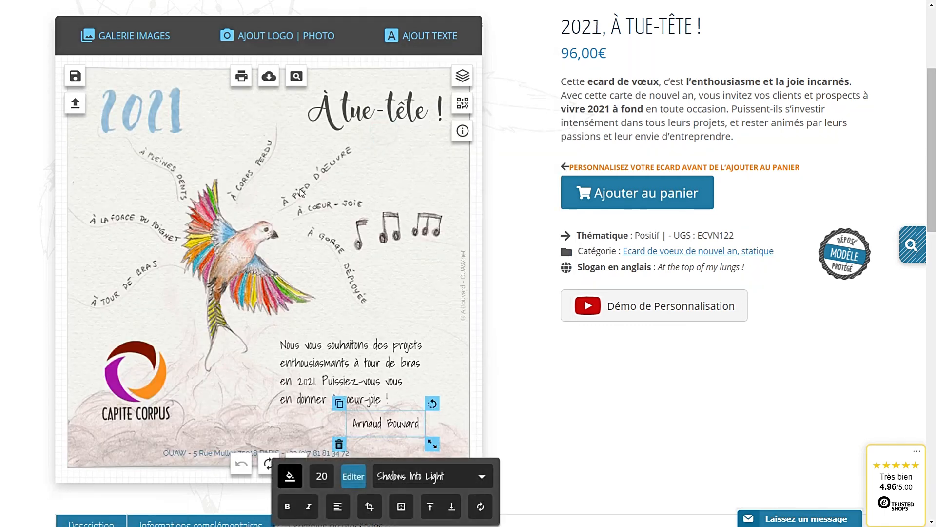
left_click(75, 103)
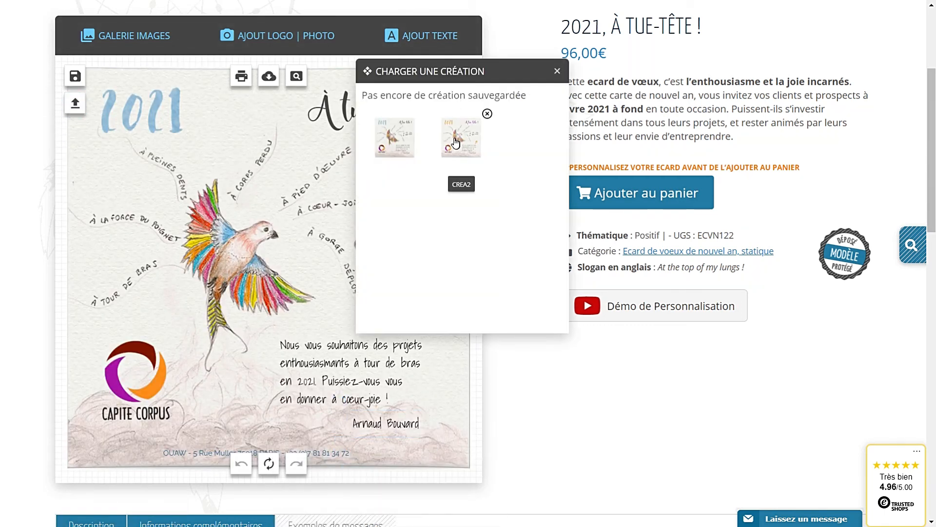
left_click(456, 143)
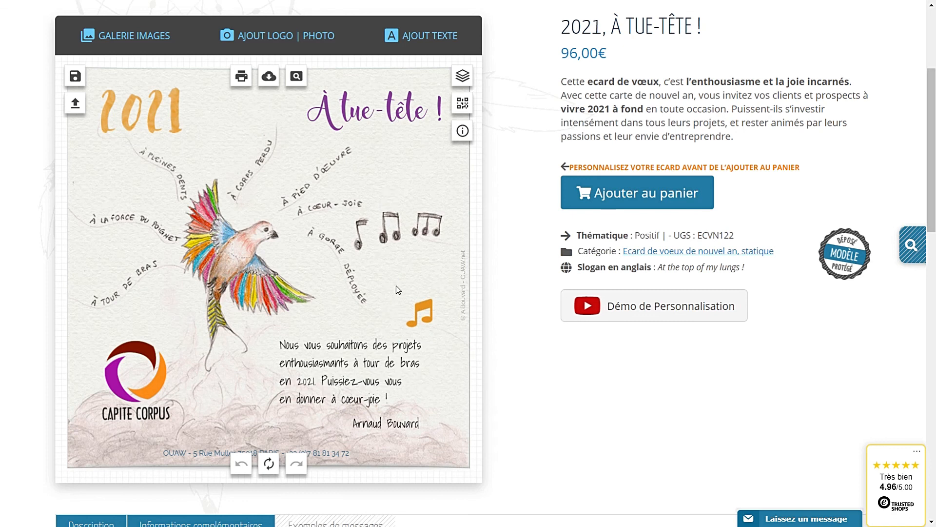